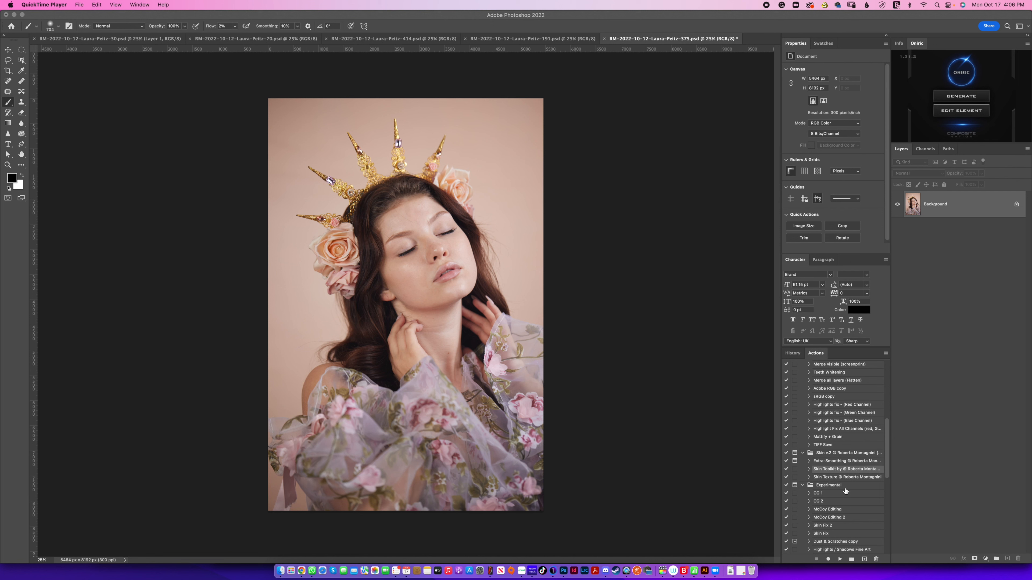
Step: Run the Skin Toolkit action and expand the layer group it adds
left_click(841, 559)
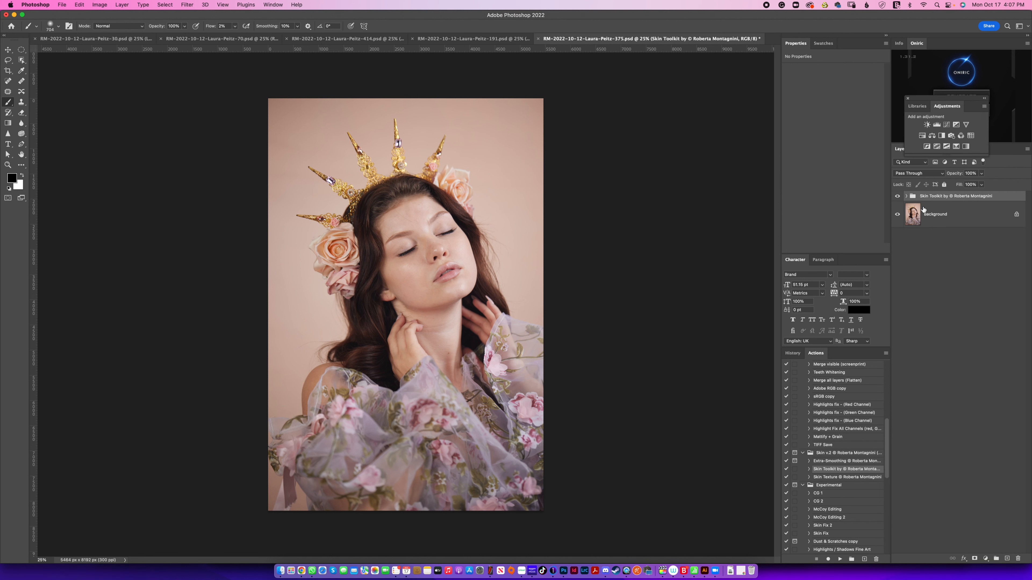
left_click(906, 197)
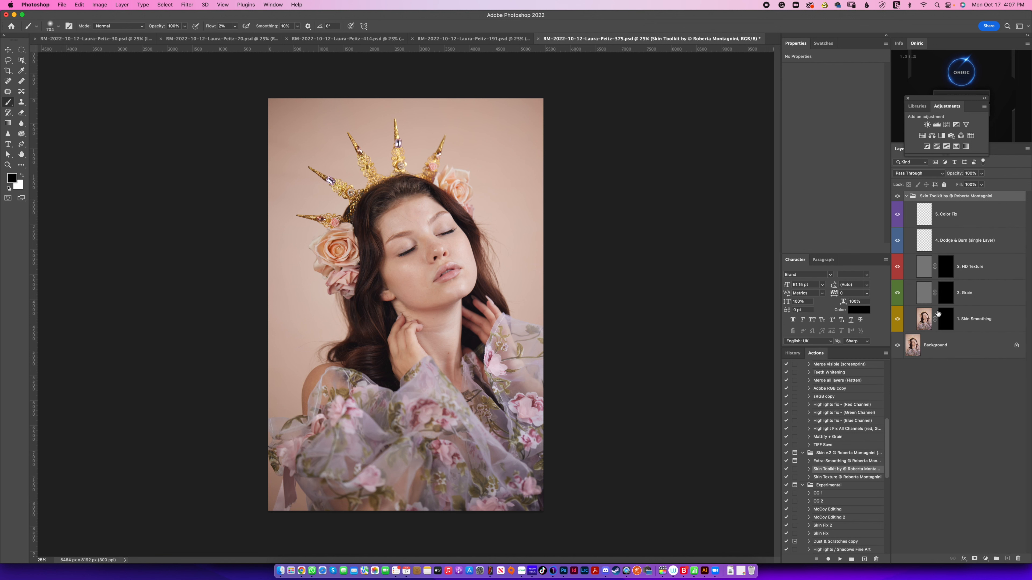
Step: Paint white at 10% flow on the 1. Skin Smoothing mask over the cheeks, forehead and neck
left_click(949, 325)
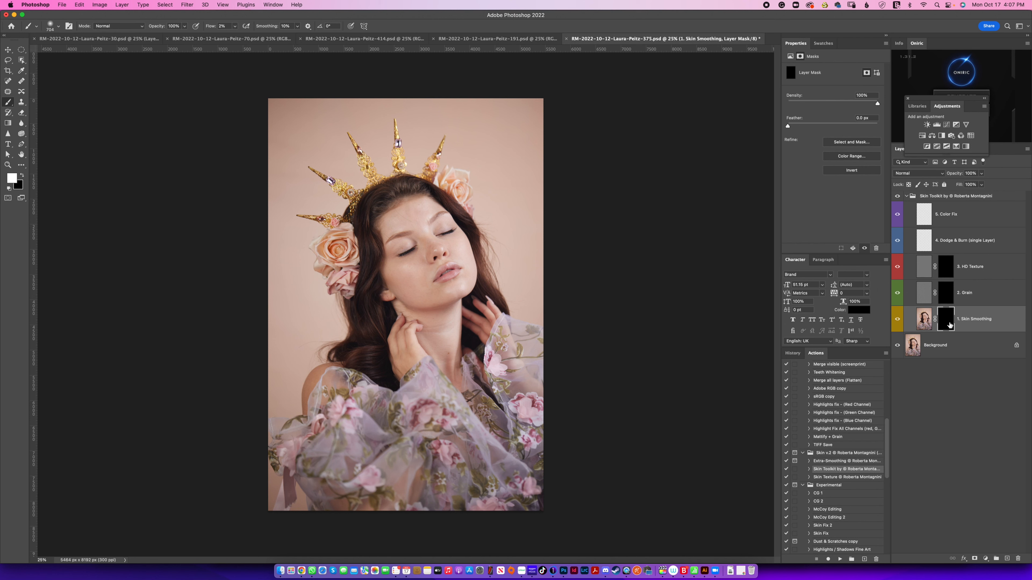
key("x")
key("super+1")
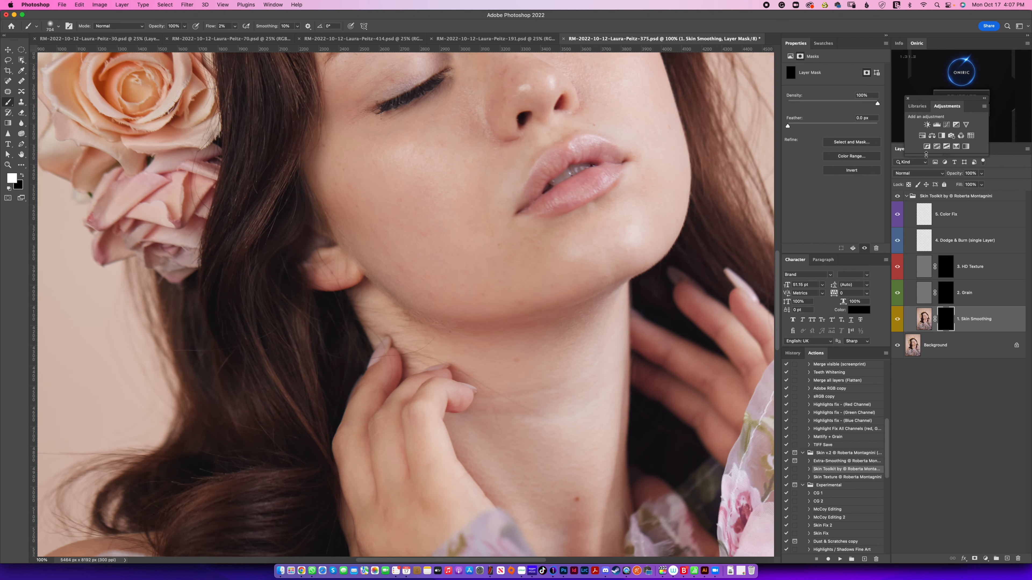
scroll(607, 266, "up", 5)
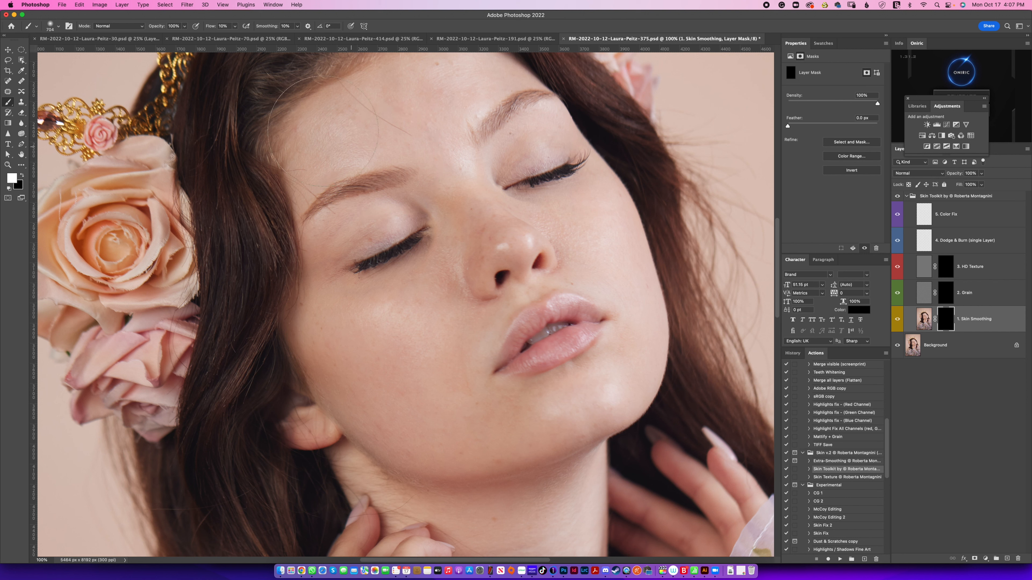
left_click_drag(405, 166, 326, 154)
left_click_drag(377, 322, 357, 322)
left_click_drag(429, 122, 486, 199)
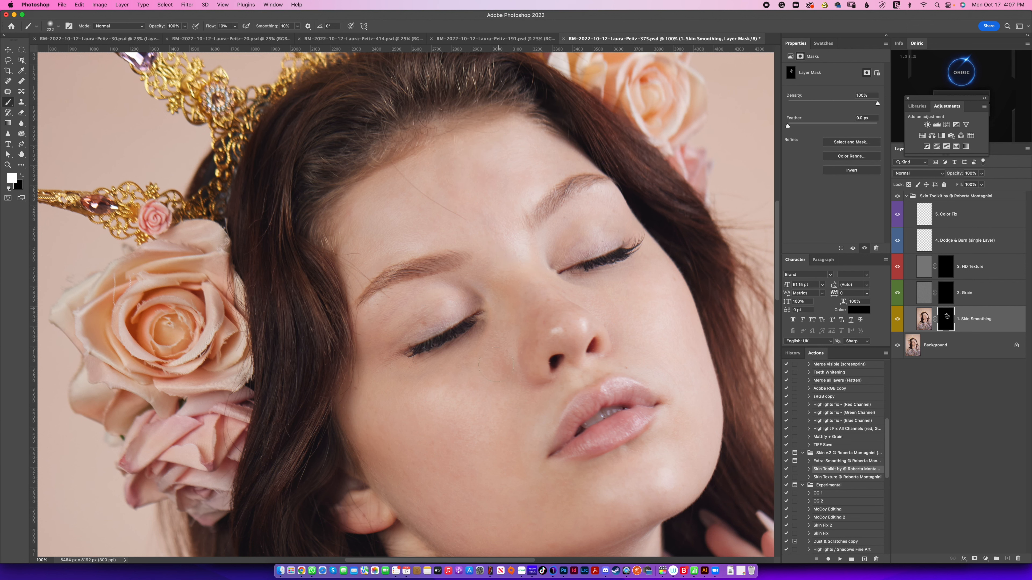
scroll(414, 447, "down", 15)
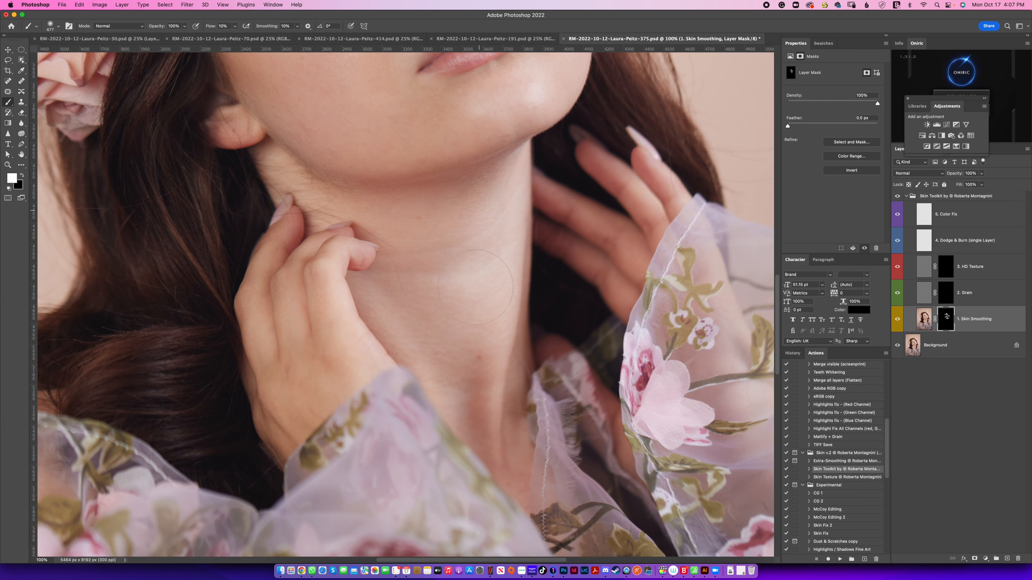
scroll(616, 451, "up", 10)
key("x")
Step: Move the 2. Grain and 3. HD Texture layers together above the 5. Color Fix layer
left_click(979, 289)
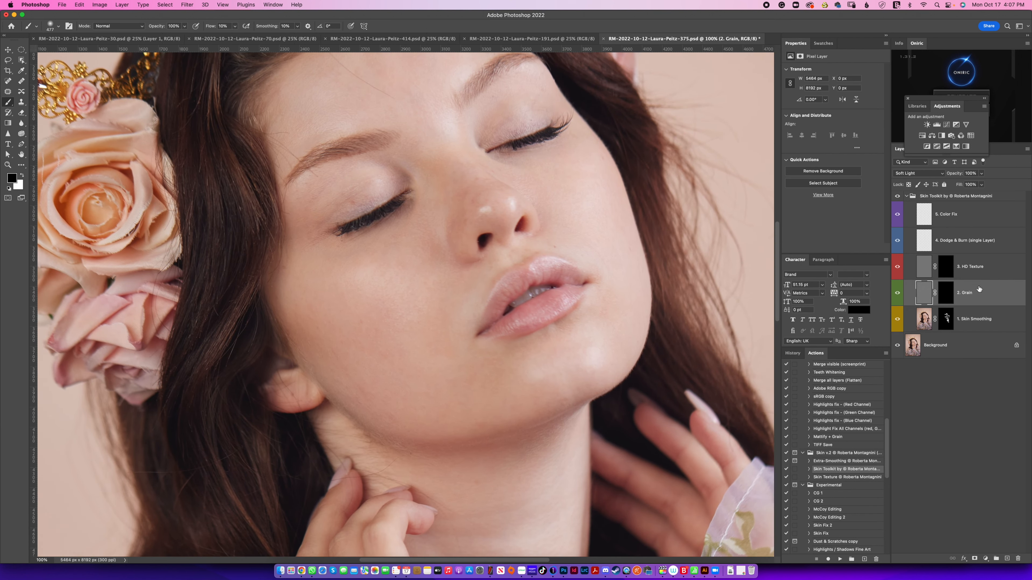
left_click(990, 262, "shift")
left_click_drag(978, 279, 975, 212)
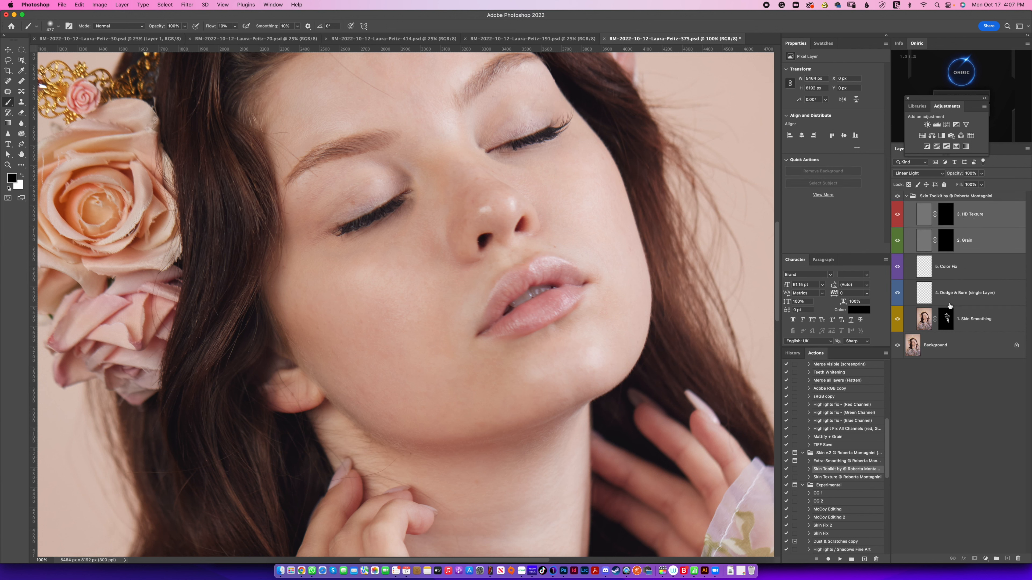
Step: Add a blank layer above 1. Skin Smoothing and remove the stray hair across the forehead with the Spot Healing Brush
left_click(977, 323)
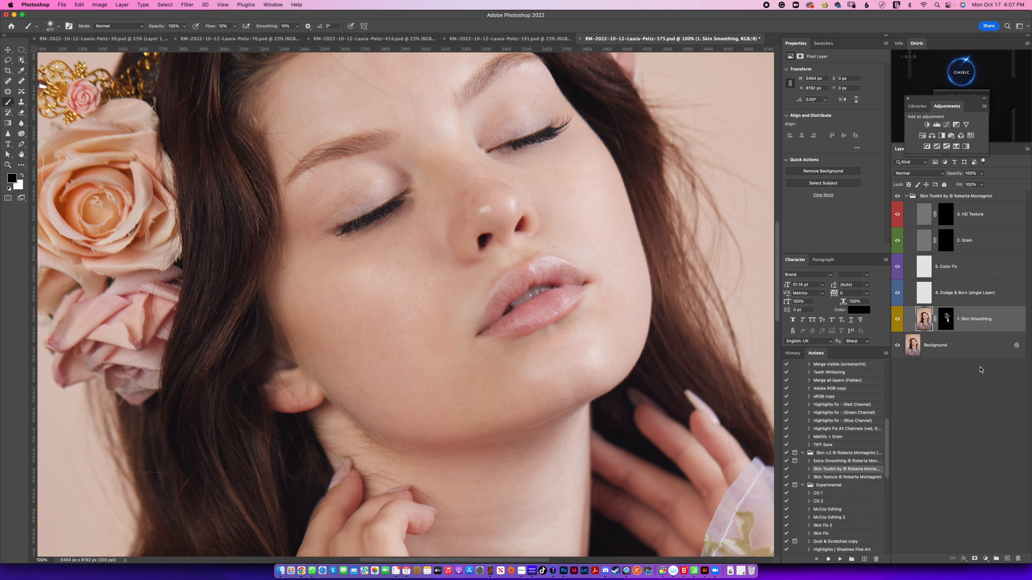
left_click(1007, 559)
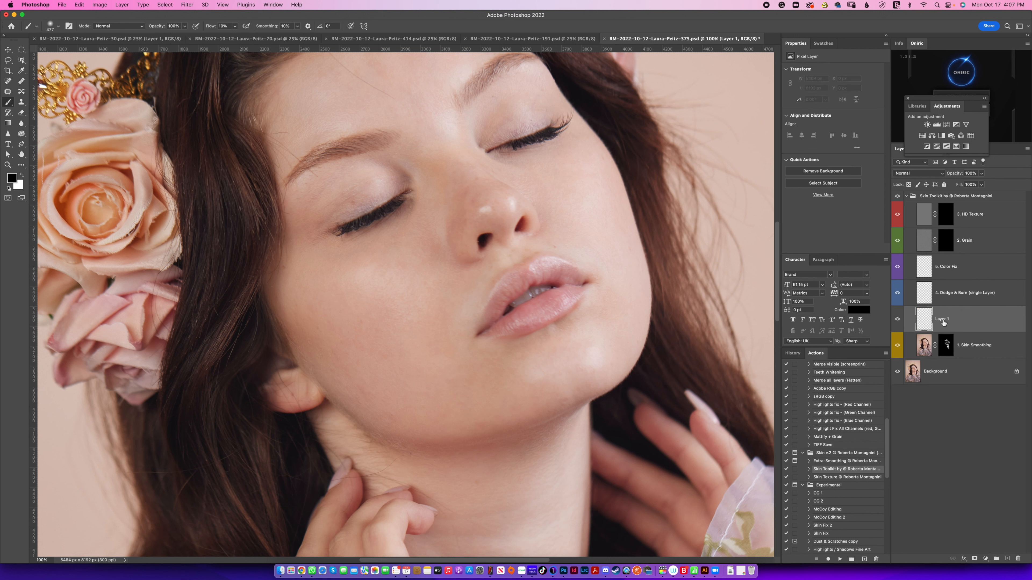
left_click(13, 81)
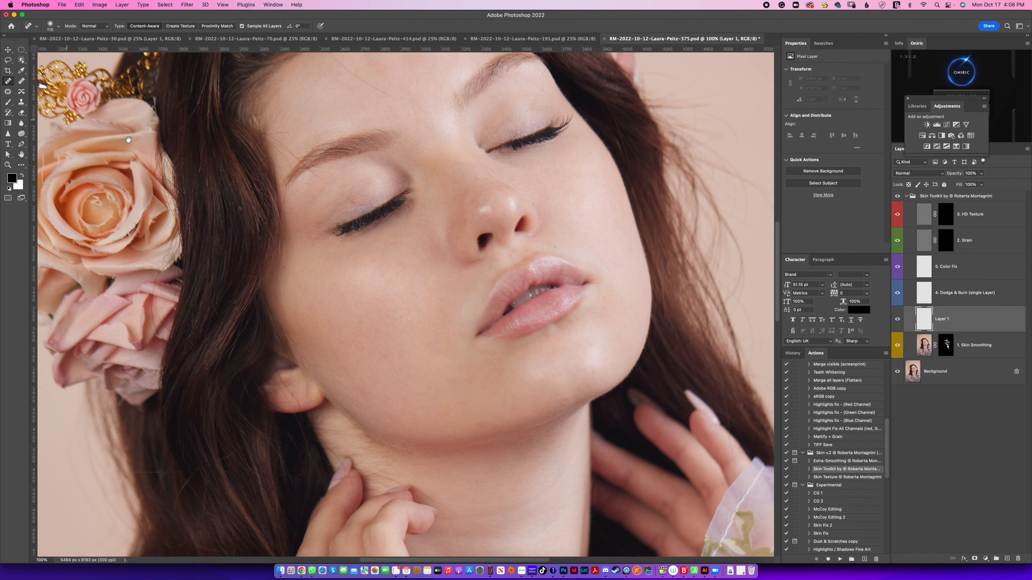
scroll(416, 240, "up", 4)
scroll(417, 240, "left", 5)
left_click_drag(435, 250, 411, 257)
mouse_move(434, 132)
left_mouse_down()
mouse_move(453, 162)
mouse_move(518, 203)
left_mouse_up()
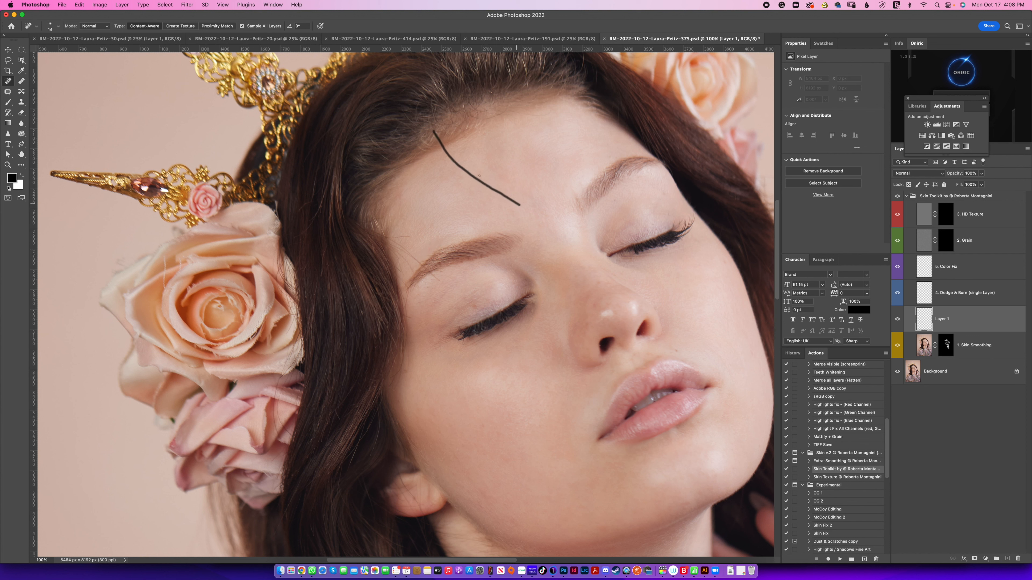
mouse_move(480, 176)
left_mouse_down()
mouse_move(441, 140)
mouse_move(500, 193)
mouse_move(487, 186)
left_mouse_up()
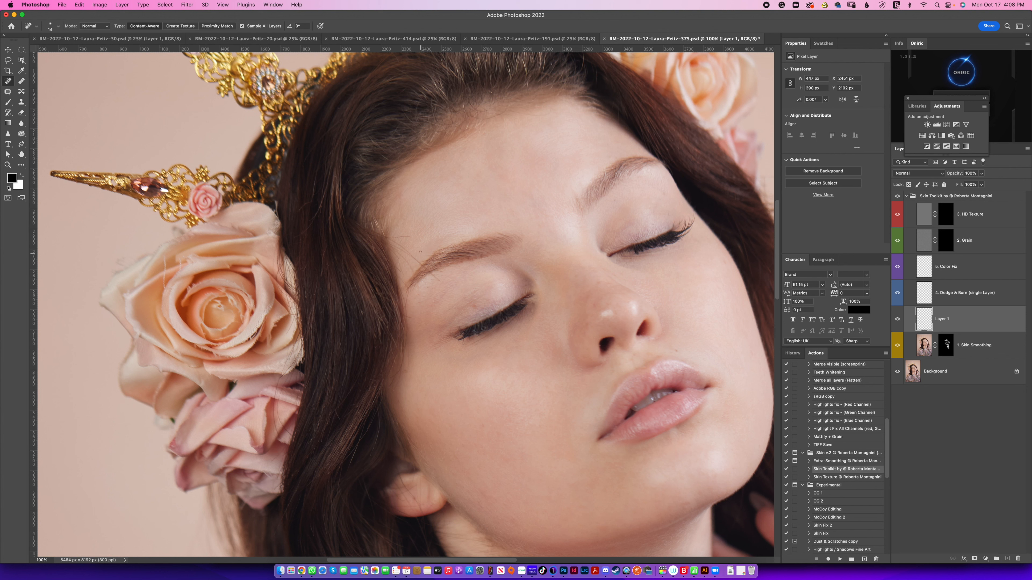
Step: Heal the remaining stray hairs and small blemishes around the forehead, temples and face
mouse_move(389, 237)
left_mouse_down()
mouse_move(411, 236)
mouse_move(396, 240)
left_mouse_up()
mouse_move(362, 224)
left_mouse_down()
mouse_move(381, 219)
mouse_move(359, 222)
left_mouse_up()
mouse_move(302, 207)
left_mouse_down()
mouse_move(312, 188)
mouse_move(299, 208)
mouse_move(304, 231)
mouse_move(321, 204)
left_mouse_up()
mouse_move(300, 266)
left_mouse_down()
mouse_move(318, 295)
mouse_move(322, 277)
mouse_move(329, 293)
left_mouse_up()
mouse_move(334, 409)
left_mouse_down()
mouse_move(338, 419)
mouse_move(317, 435)
left_mouse_up()
left_click_drag(363, 304, 363, 319)
mouse_move(381, 235)
left_mouse_down()
mouse_move(418, 262)
mouse_move(388, 243)
mouse_move(413, 272)
mouse_move(395, 248)
mouse_move(403, 275)
mouse_move(403, 249)
mouse_move(441, 281)
left_mouse_up()
left_click_drag(405, 315, 405, 282)
left_click_drag(402, 284, 396, 273)
left_click_drag(392, 260, 398, 272)
left_click_drag(509, 110, 545, 112)
left_click_drag(491, 93, 490, 92)
left_click(726, 262)
Step: Heal the fine hairs and small marks on the neck below the ear and beside the hand
scroll(725, 261, "down", 10)
scroll(725, 260, "right", 6)
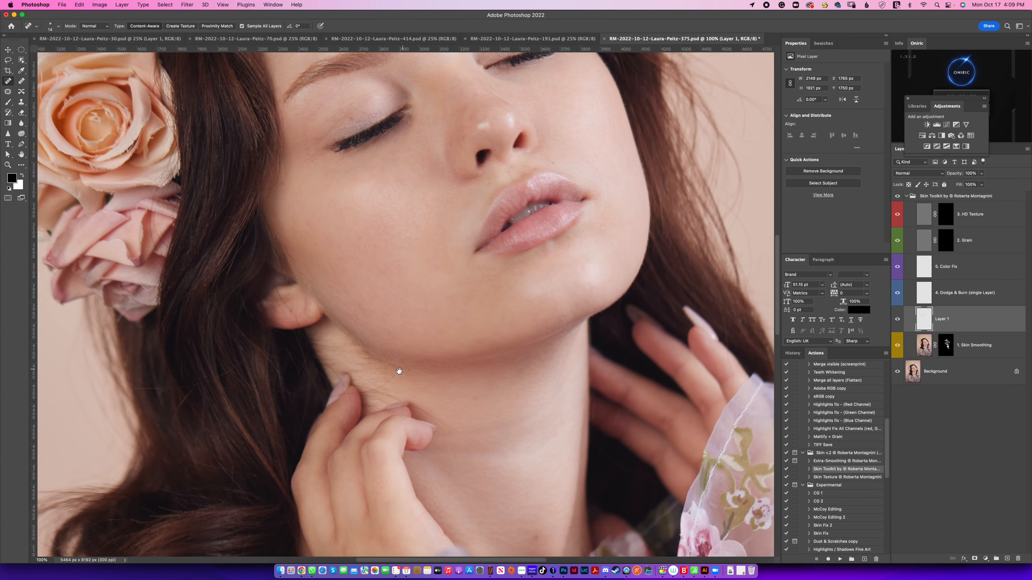
mouse_move(399, 371)
left_mouse_down()
mouse_move(397, 356)
mouse_move(363, 376)
mouse_move(409, 356)
left_mouse_up()
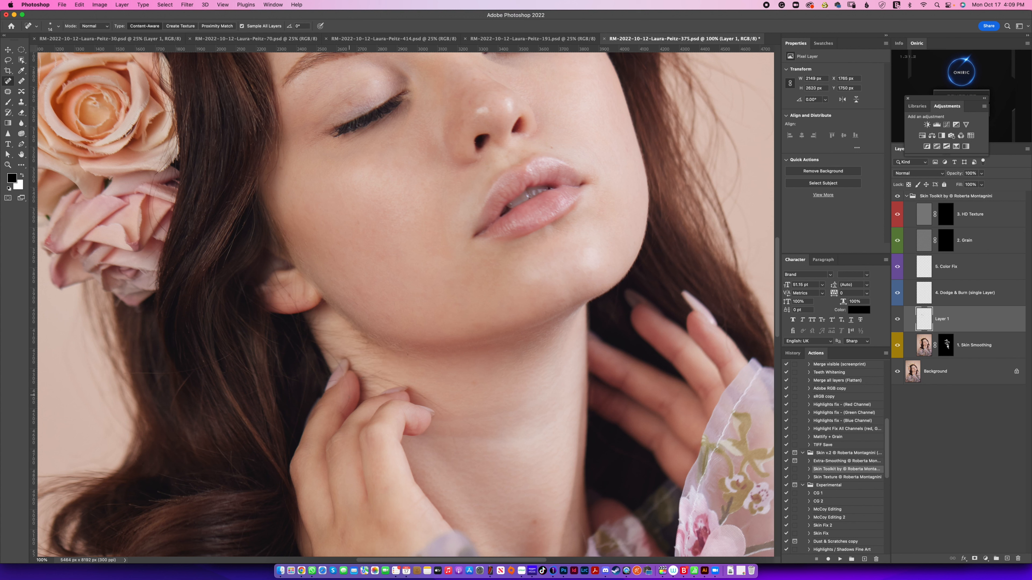
mouse_move(342, 411)
left_mouse_down()
mouse_move(344, 374)
mouse_move(321, 345)
mouse_move(343, 388)
mouse_move(326, 381)
mouse_move(368, 378)
left_mouse_up()
left_click_drag(455, 447, 456, 448)
Step: Select the 4. Dodge & Burn (single Layer) layer and set up the Brush with 2% flow
key("super+minus")
key("super+minus")
key("super+minus")
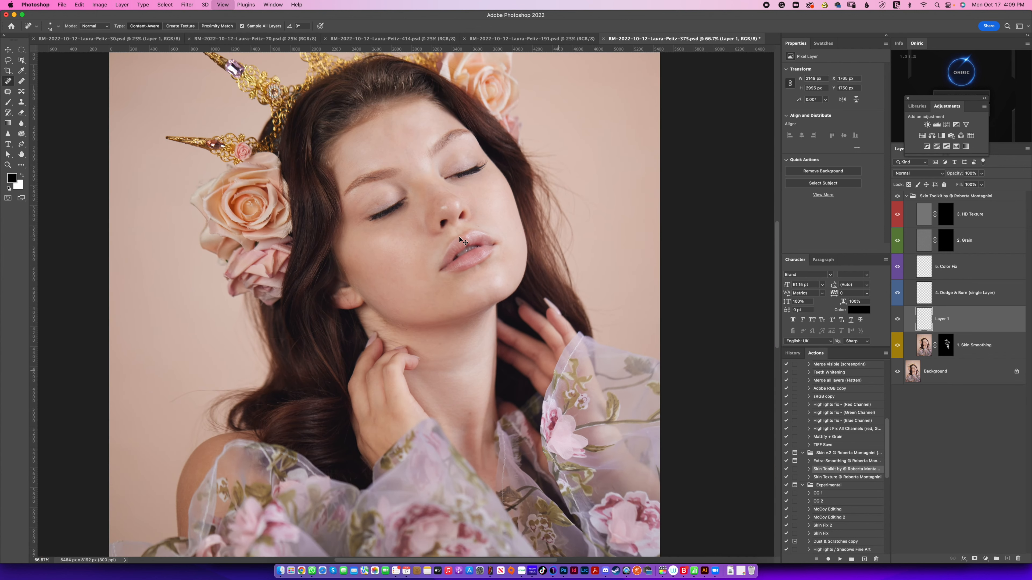
key("super+plus")
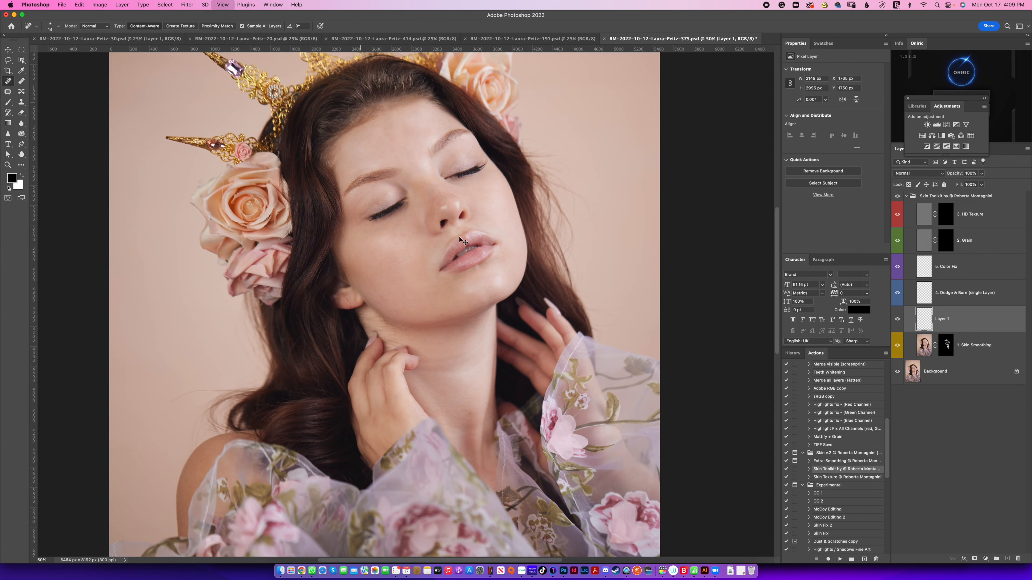
scroll(467, 356, "up", 3)
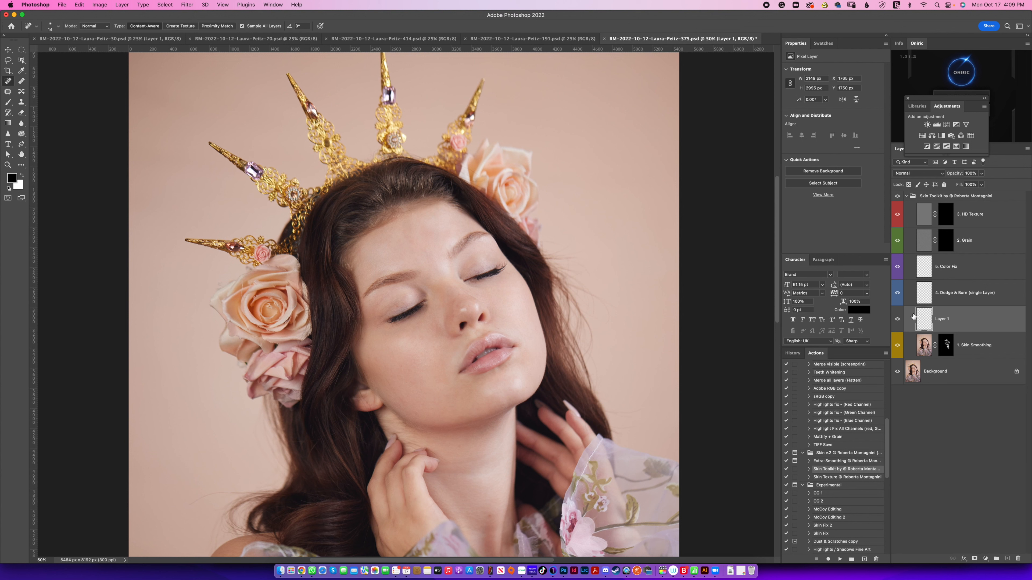
left_click(928, 299)
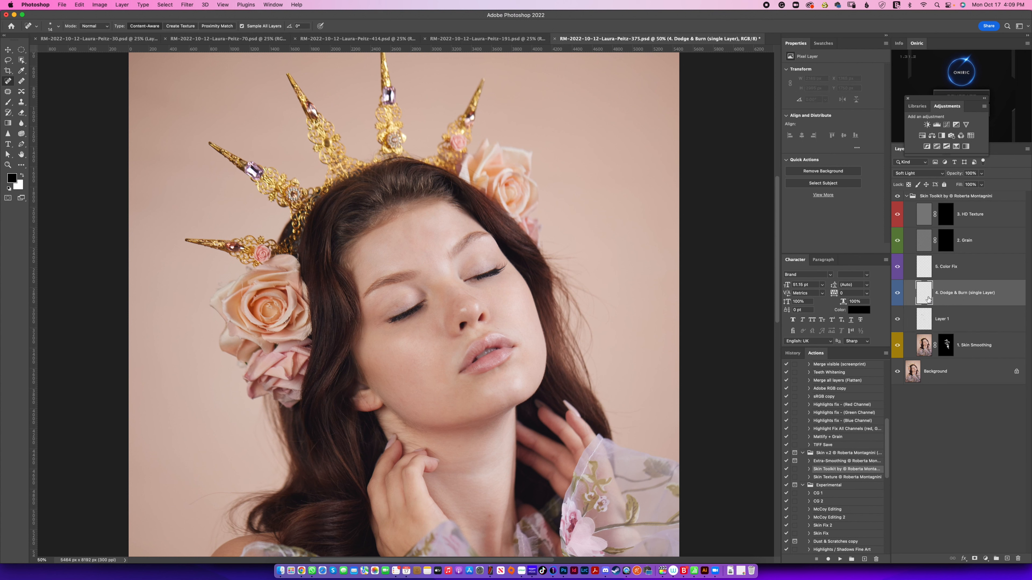
key("b")
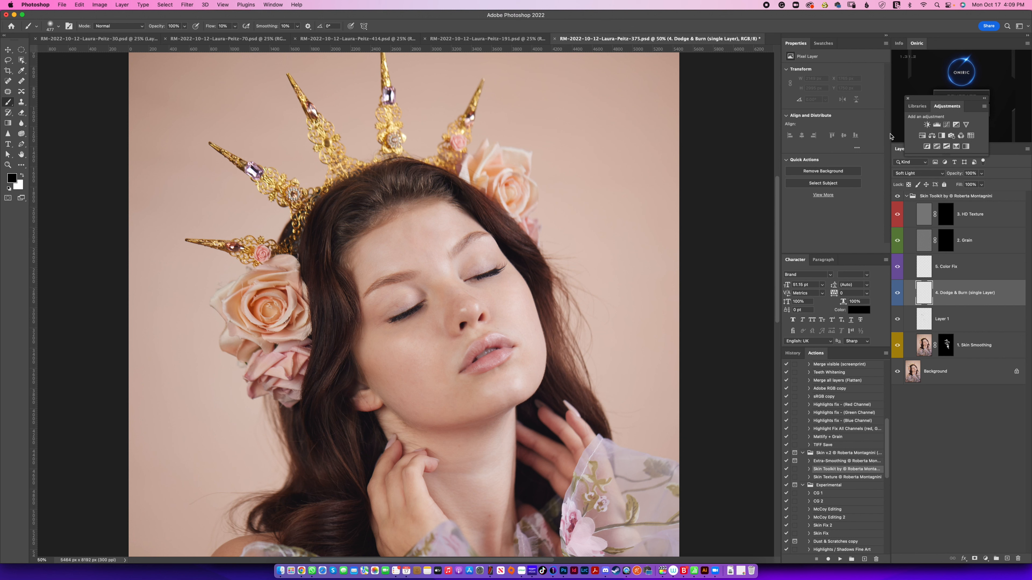
key("shift+0")
key("shift+2")
Step: Try darkening the hollow of the cheek with soft strokes in a dark brown on the Dodge & Burn layer
mouse_move(392, 351)
left_mouse_down("ctrl+alt")
mouse_move(366, 349)
mouse_move(313, 321)
left_mouse_up("ctrl+alt")
left_click_drag(357, 358, 356, 354, "ctrl+alt")
mouse_move(360, 358)
left_mouse_down("alt")
mouse_move(351, 357)
mouse_move(408, 388)
mouse_move(391, 372)
left_mouse_up("alt")
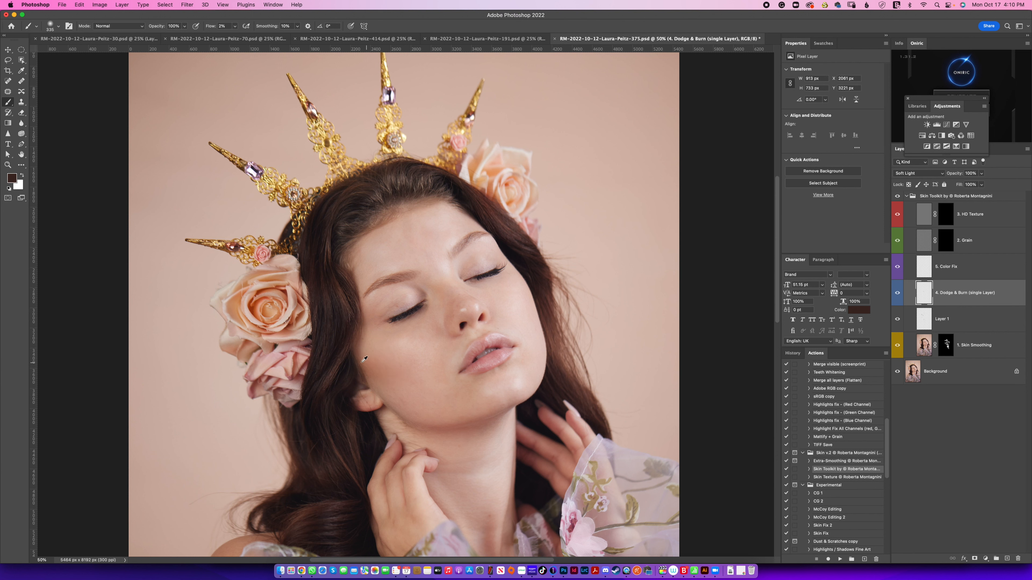
left_click(354, 368, "alt")
left_click_drag(358, 373, 364, 351)
left_click(368, 357, "alt")
left_click(364, 382, "alt")
left_click_drag(390, 376, 384, 368)
left_click_drag(441, 384, 398, 366)
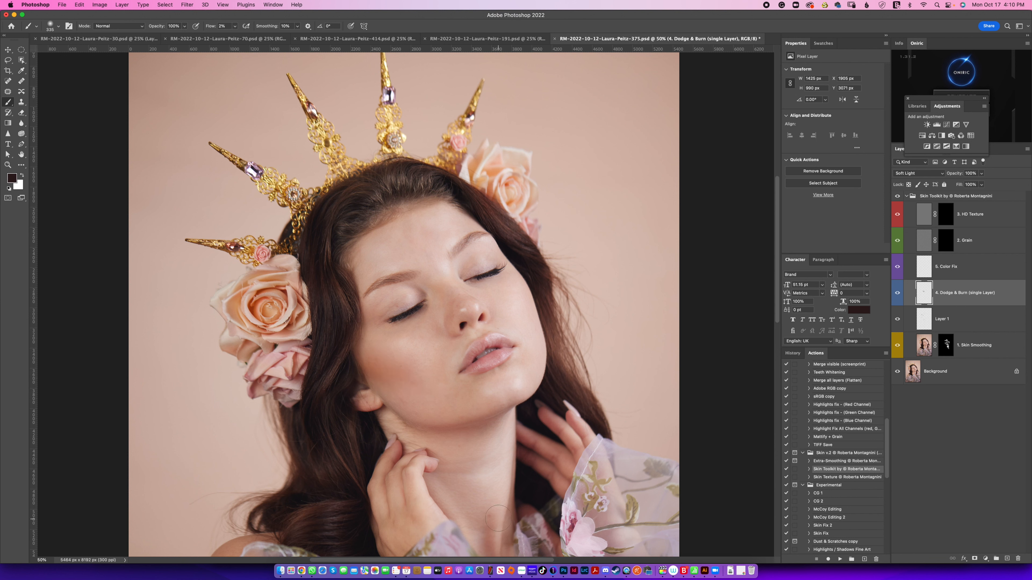
Step: Reset the colours to black and white and clear all strokes from the Dodge & Burn layer
key("x")
key("d")
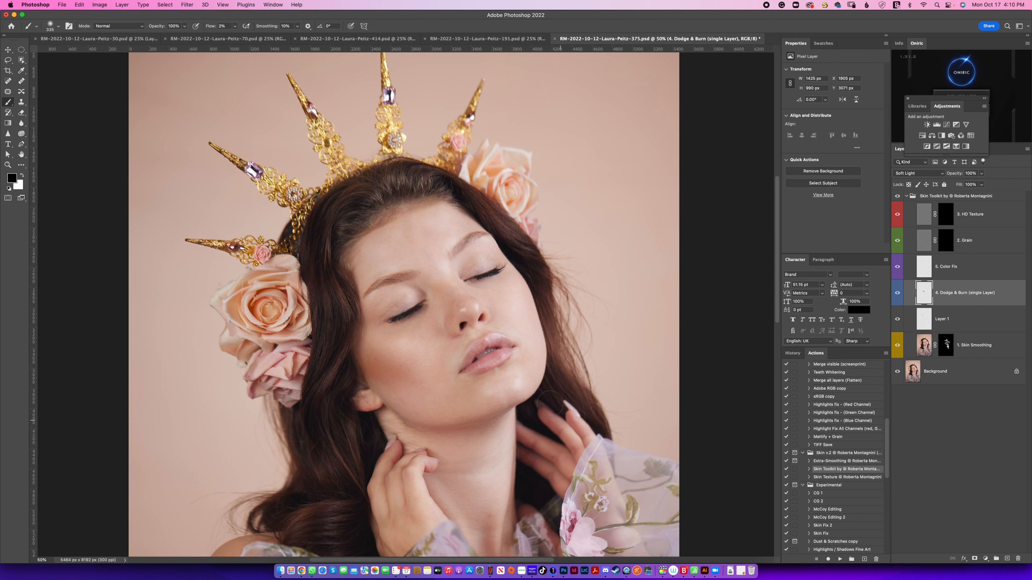
key("ctrl+a")
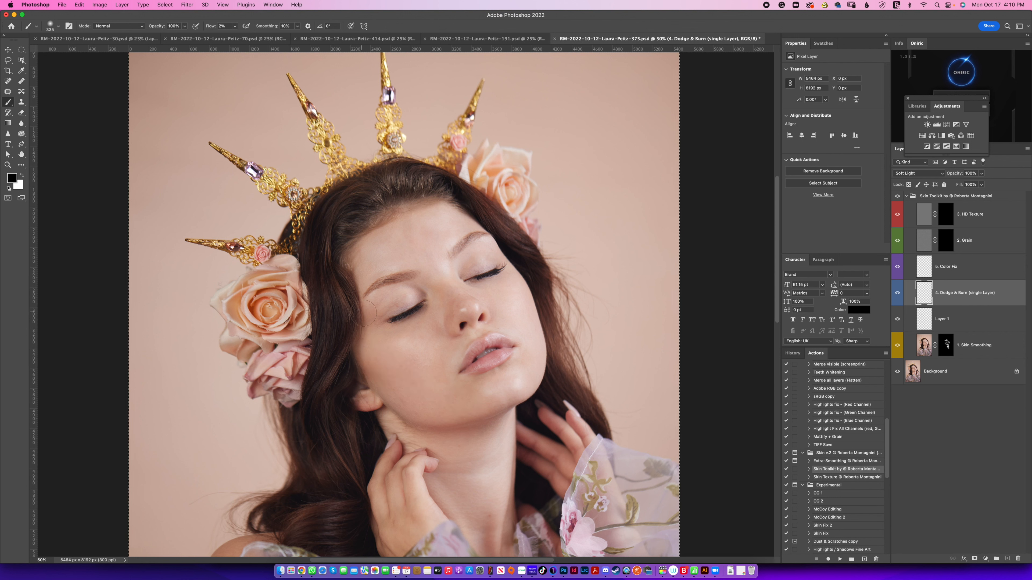
key("m")
left_click(548, 303)
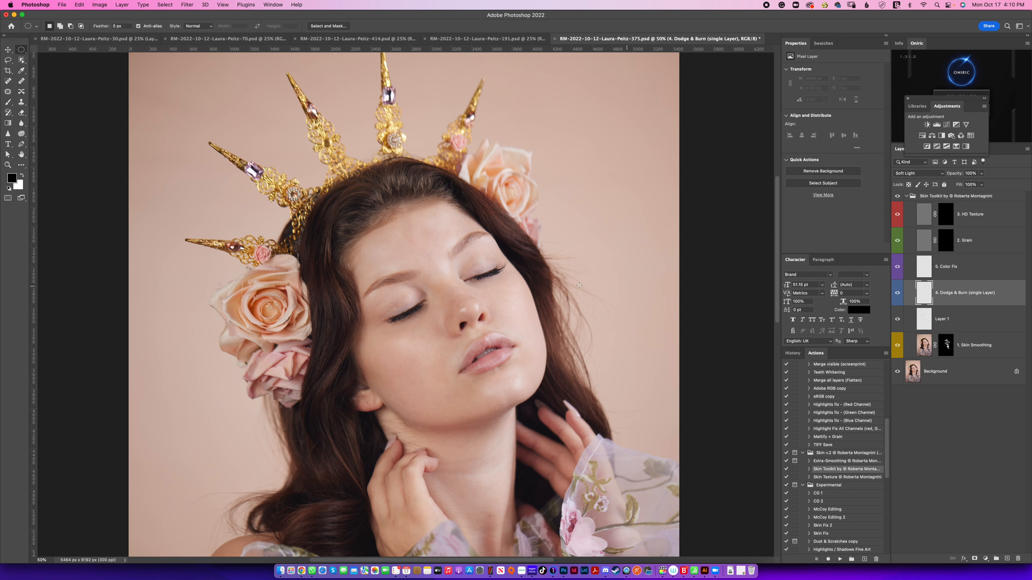
left_click(12, 178)
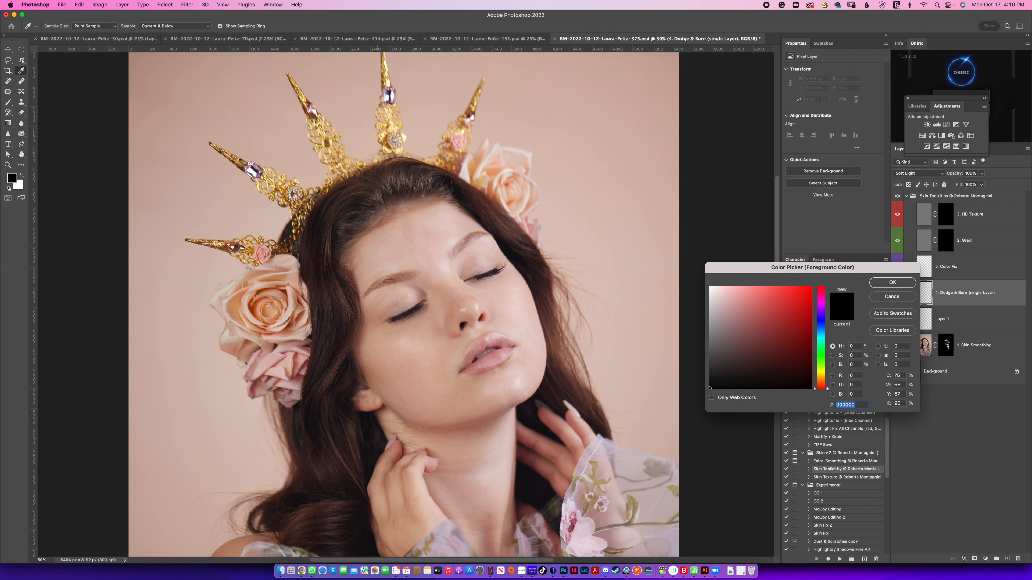
key("Escape")
Step: Burn the cheek hollow, jawline and neck with soft black brush strokes on the Dodge & Burn layer
key("b")
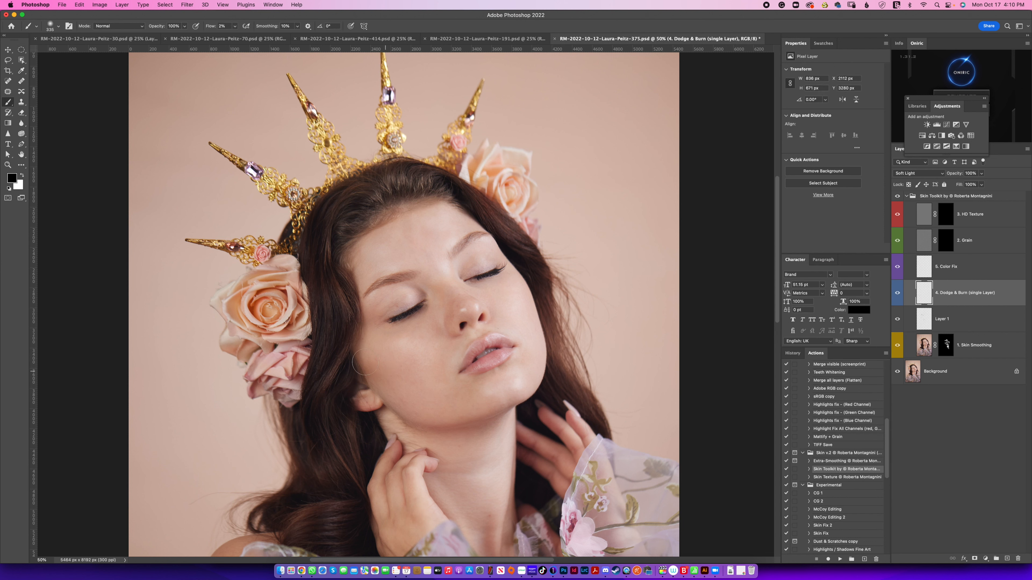
mouse_move(360, 351)
left_mouse_down()
mouse_move(371, 368)
mouse_move(411, 379)
left_mouse_up()
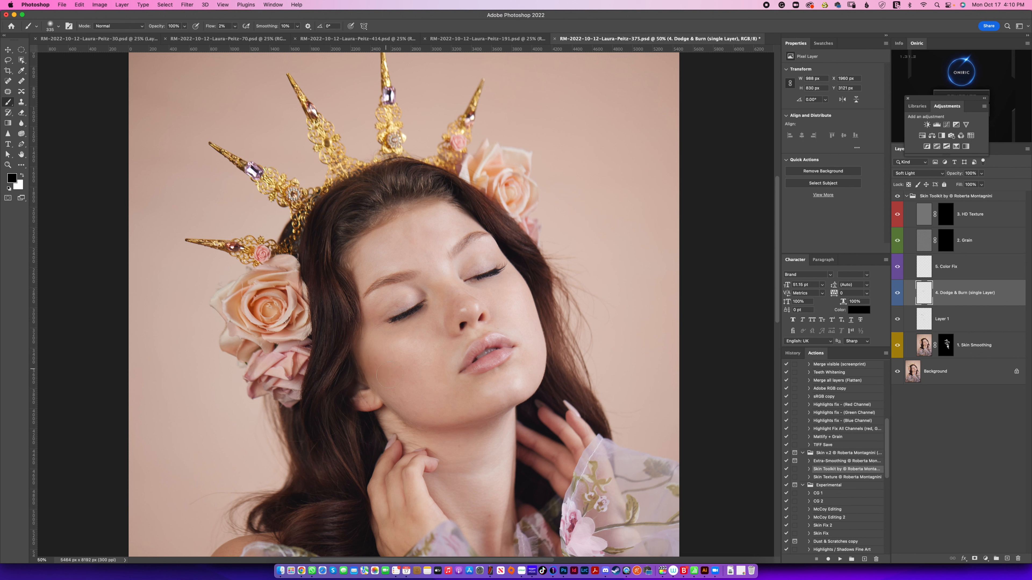
left_click_drag(361, 346, 399, 405)
mouse_move(386, 412)
left_mouse_down()
mouse_move(414, 431)
mouse_move(450, 430)
left_mouse_up()
left_click_drag(514, 412, 440, 419)
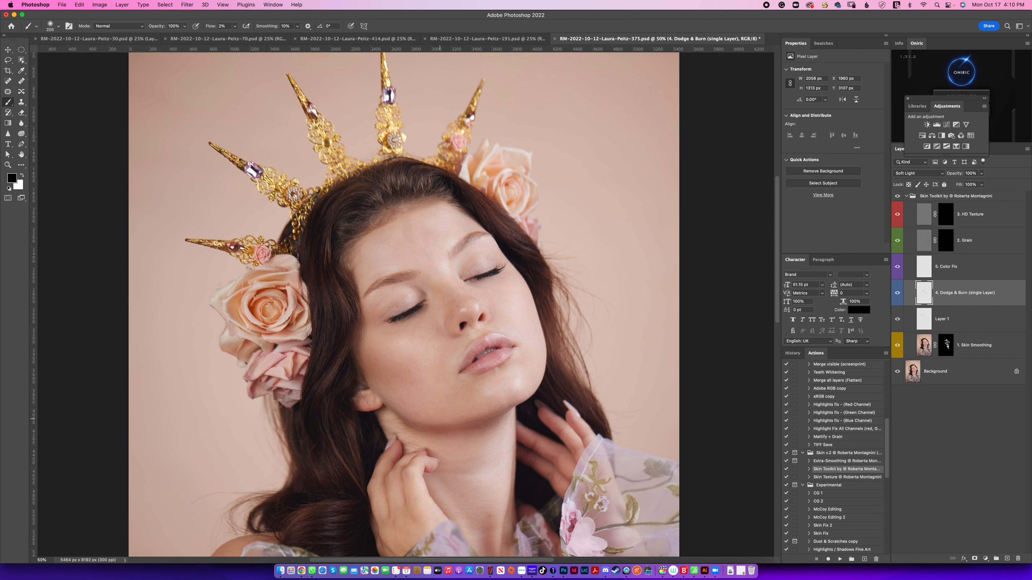
left_click_drag(371, 405, 438, 436)
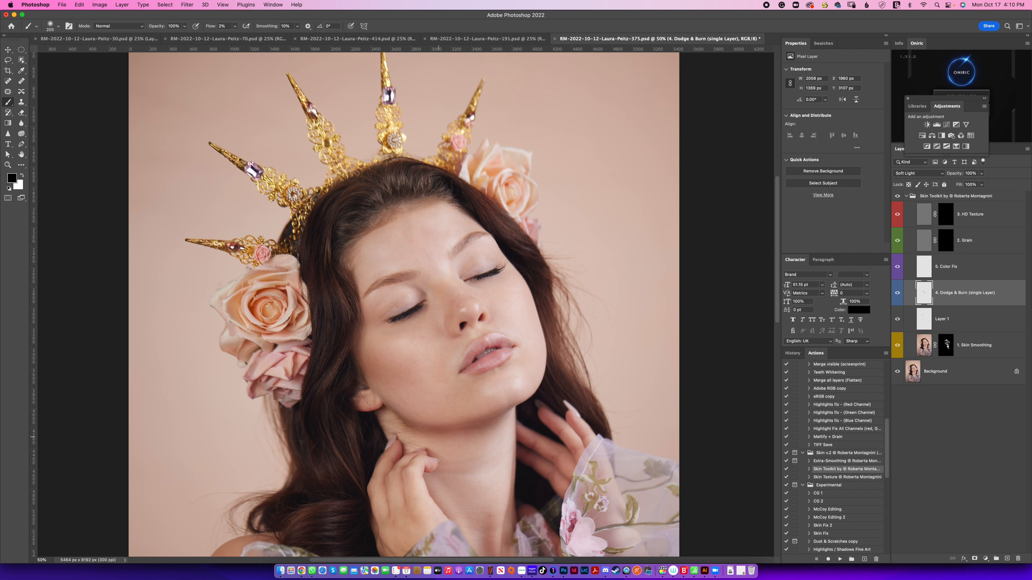
left_click_drag(522, 410, 501, 418)
mouse_move(473, 475)
left_mouse_down()
mouse_move(498, 464)
mouse_move(493, 484)
mouse_move(493, 471)
mouse_move(470, 472)
left_mouse_up()
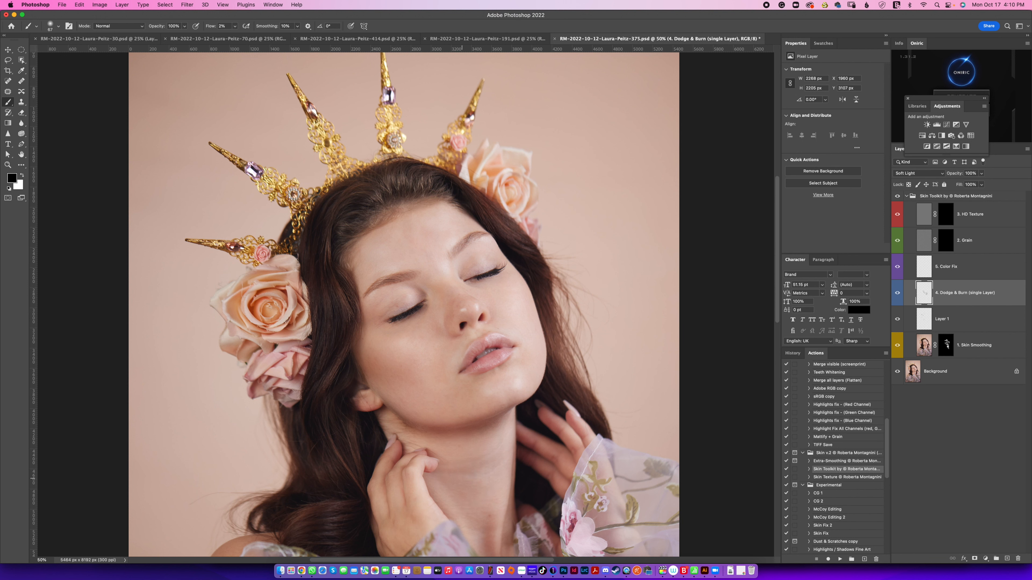
Step: Burn the far cheek, the forehead edges and the area beside the nose bridge, and swap the brush colour to white
left_click_drag(507, 334, 524, 334)
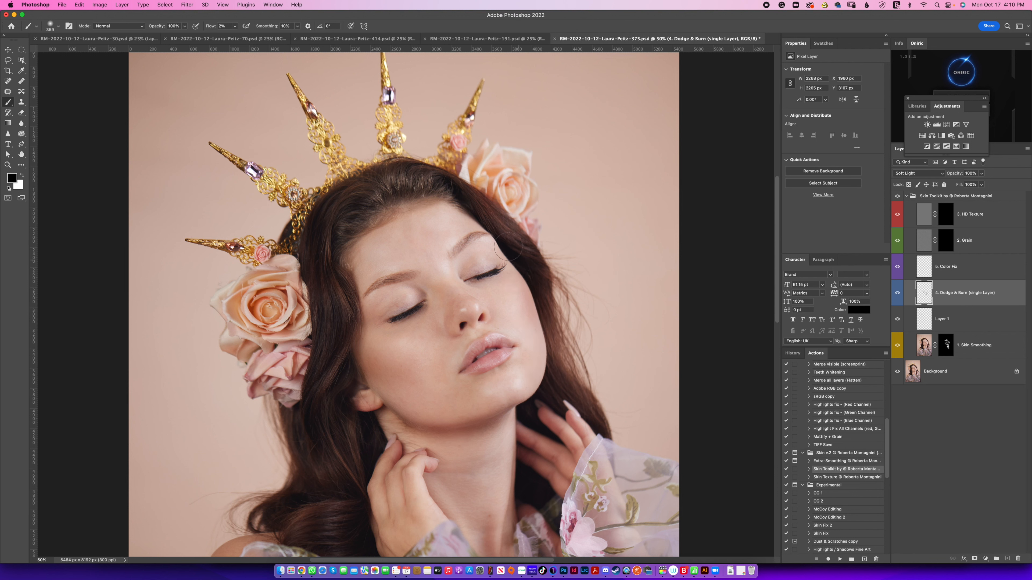
mouse_move(543, 341)
left_mouse_down()
mouse_move(522, 273)
mouse_move(460, 196)
left_mouse_up()
left_click_drag(349, 235, 340, 268)
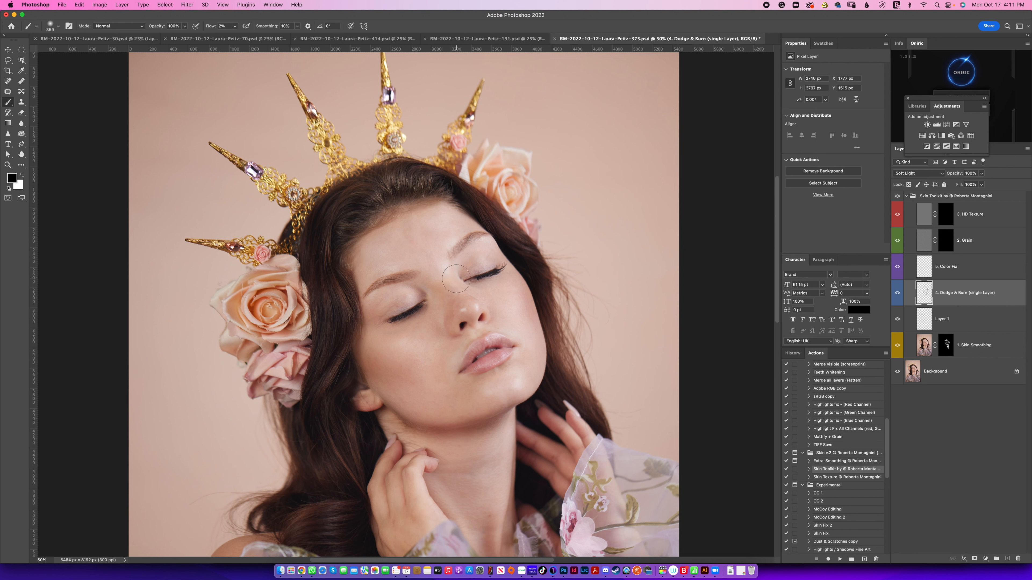
left_click_drag(452, 283, 426, 283)
key("x")
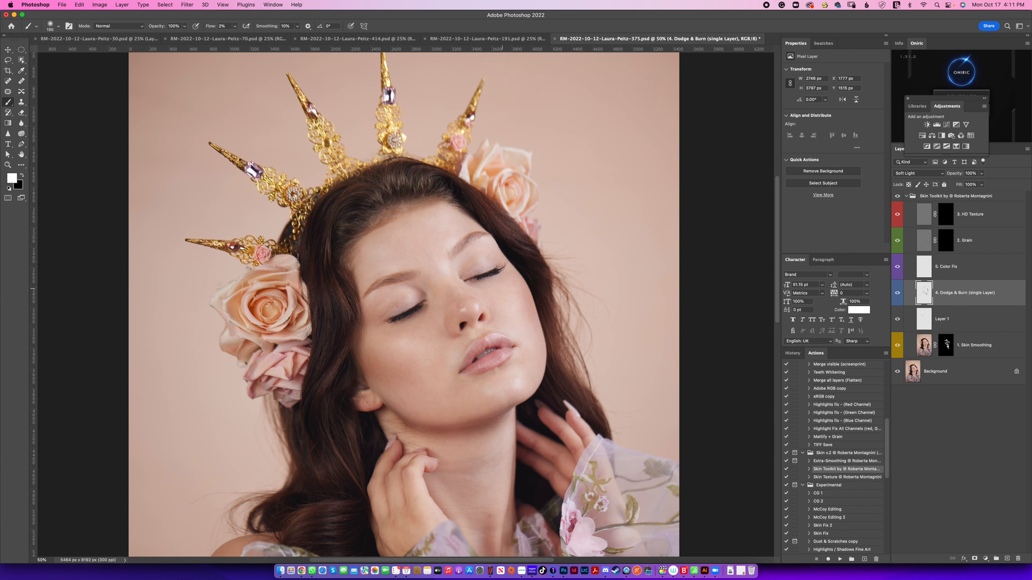
Step: Dodge the lips with a soft white stroke on the Dodge & Burn layer and compare the portrait with that layer hidden and shown
left_click_drag(502, 316, 457, 345)
left_click(897, 294)
left_click(897, 293)
left_click(897, 294)
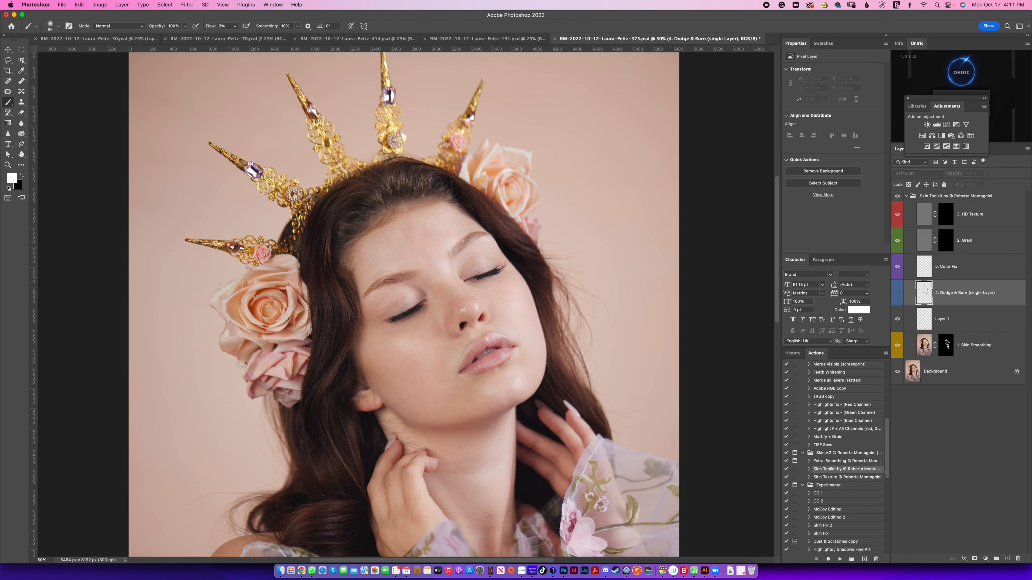
left_click(897, 294)
left_click(897, 293)
left_click(897, 293)
left_click(897, 293)
left_click(896, 293)
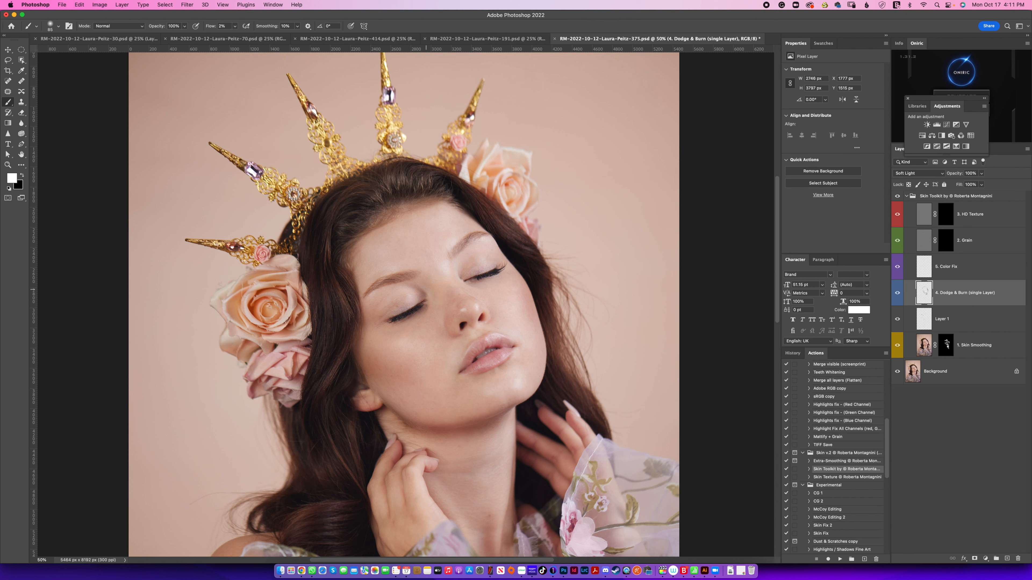
Step: Dodge the near eyelid, the raised hand and wrist, and the fingers on the far side of the neck with white strokes
left_click_drag(425, 289, 417, 287)
scroll(496, 471, "down", 5)
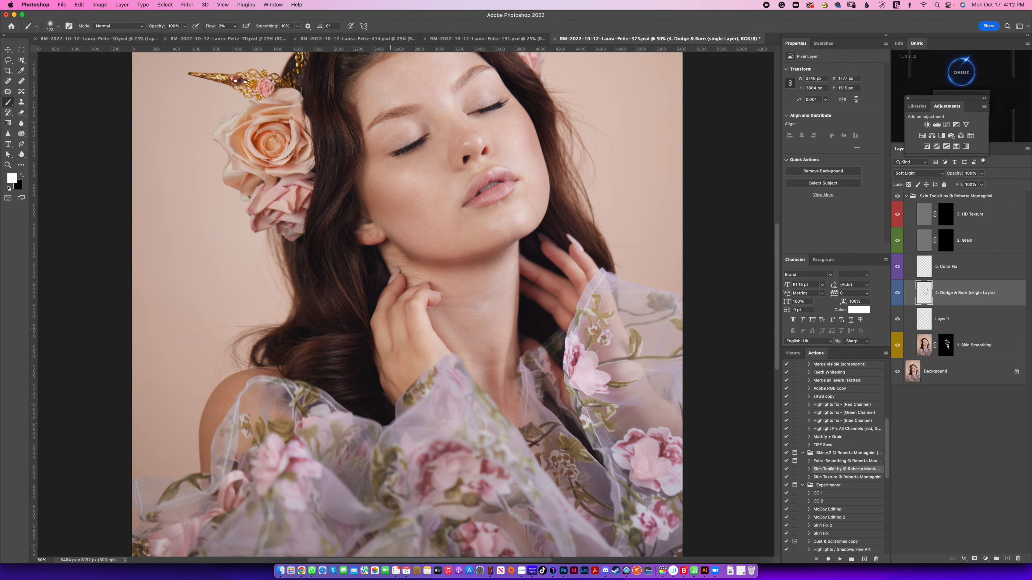
left_click_drag(392, 334, 386, 335)
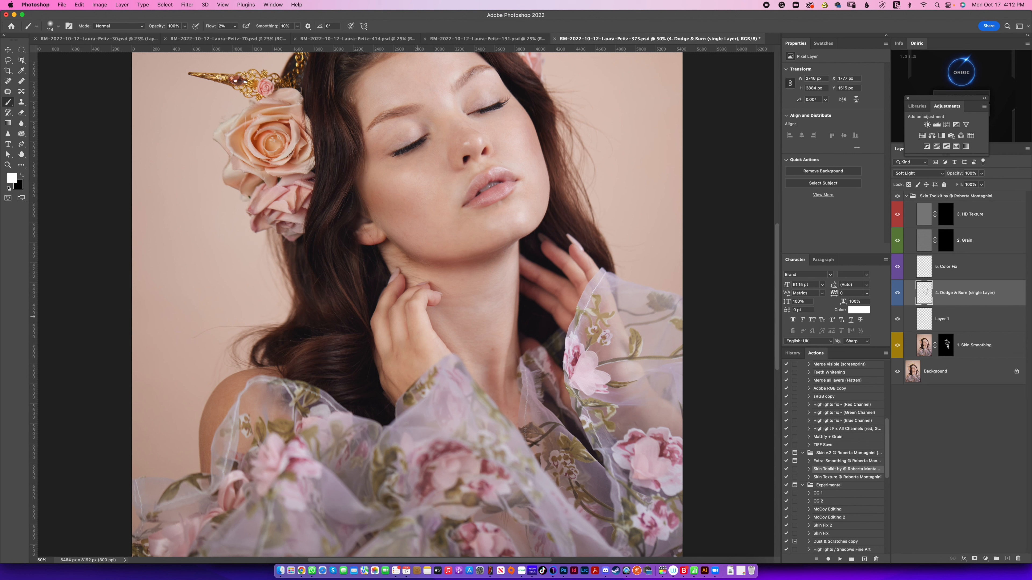
mouse_move(391, 373)
left_mouse_down()
mouse_move(390, 346)
mouse_move(434, 349)
left_mouse_up()
mouse_move(545, 300)
left_mouse_down()
mouse_move(519, 300)
mouse_move(528, 281)
mouse_move(556, 285)
mouse_move(574, 270)
mouse_move(559, 296)
mouse_move(536, 287)
left_mouse_up()
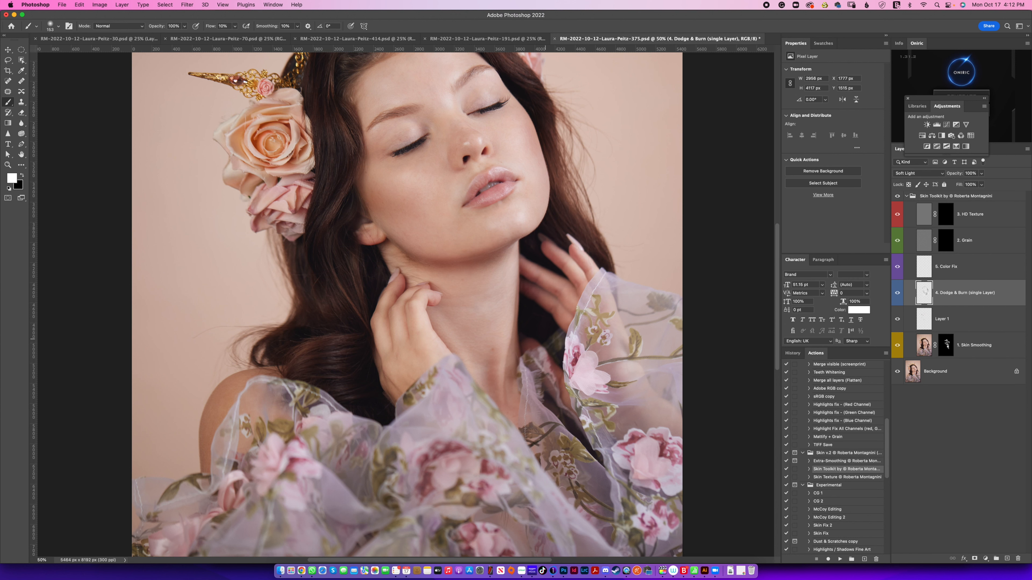
left_click_drag(406, 287, 415, 391)
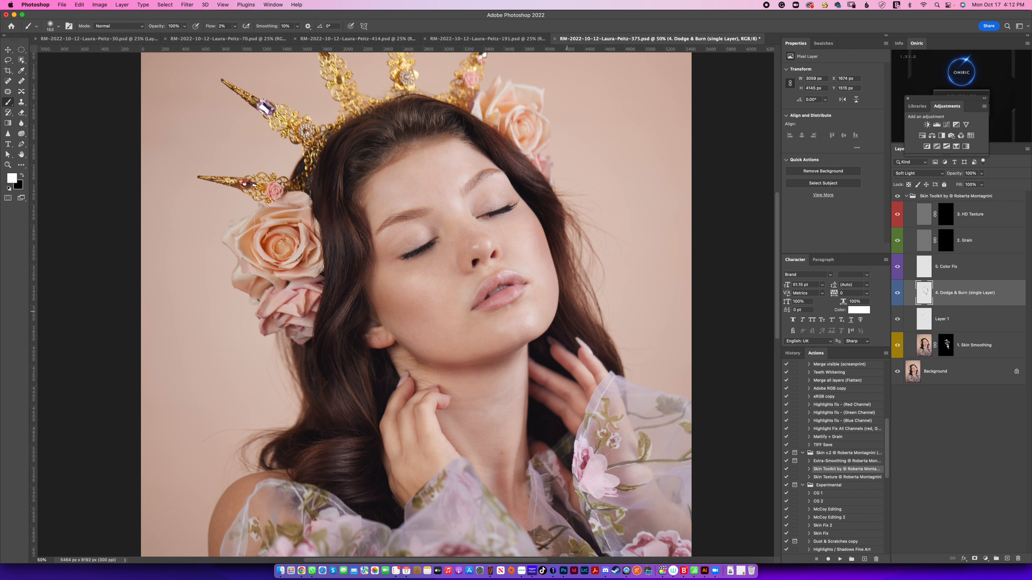
Step: Brighten the cream rose in the hair on the Dodge & Burn layer and compare the image with the layer hidden and shown
mouse_move(269, 277)
left_mouse_down()
mouse_move(287, 277)
mouse_move(263, 247)
mouse_move(302, 304)
left_mouse_up()
scroll(302, 303, "down", 5)
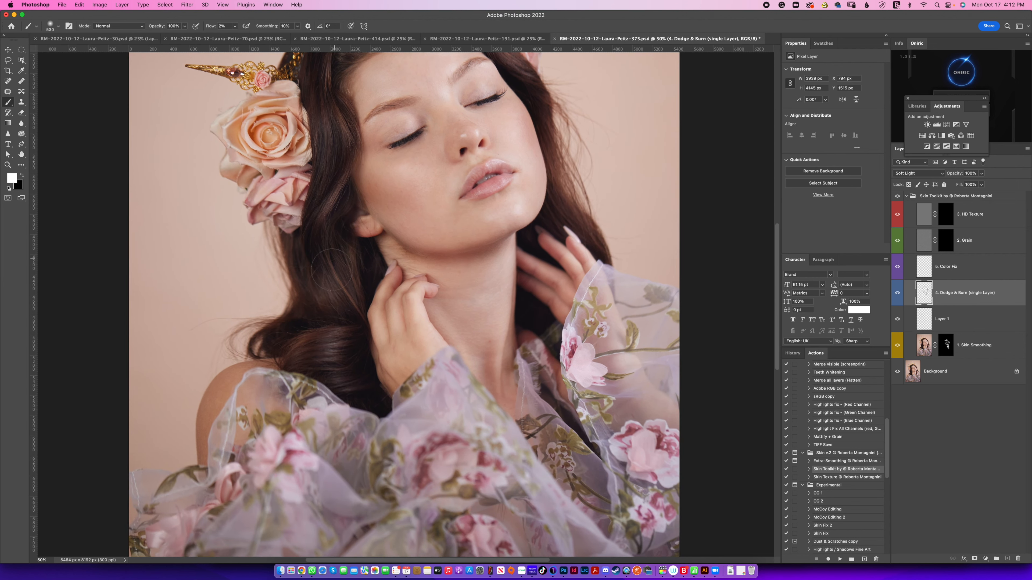
scroll(404, 304, "up", 5)
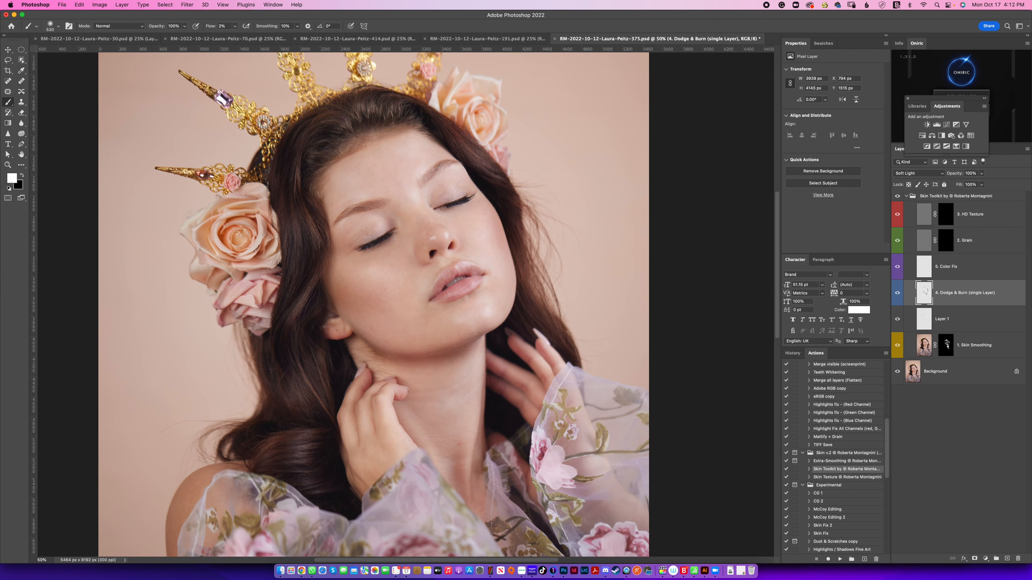
left_click(897, 292)
left_click(897, 292)
left_click(897, 293)
Step: On the Color Fix layer, paint sampled skin tone over the near inner eye corner and nose side at 20% opacity and 20% flow
left_click(945, 267)
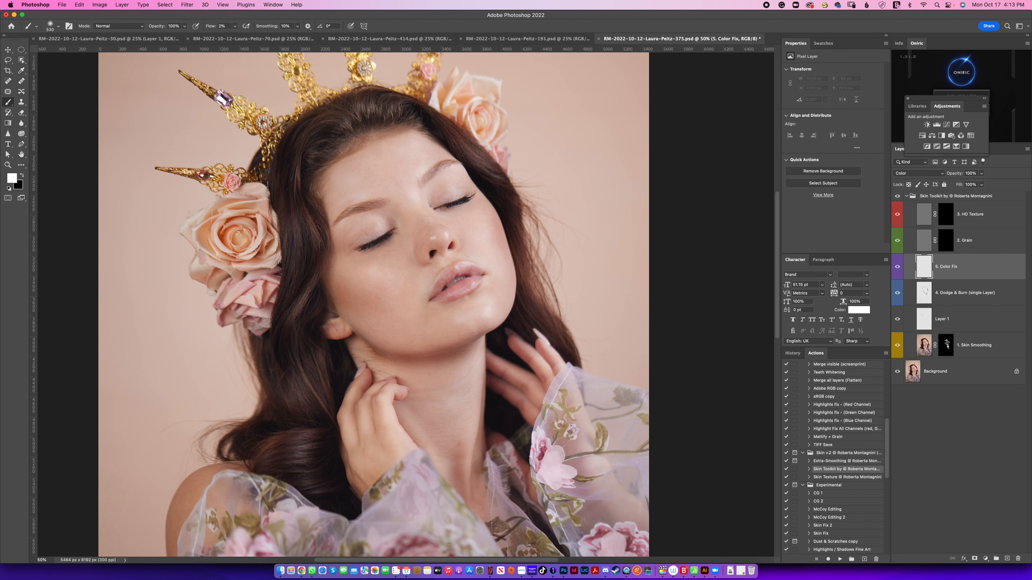
key("super+equal")
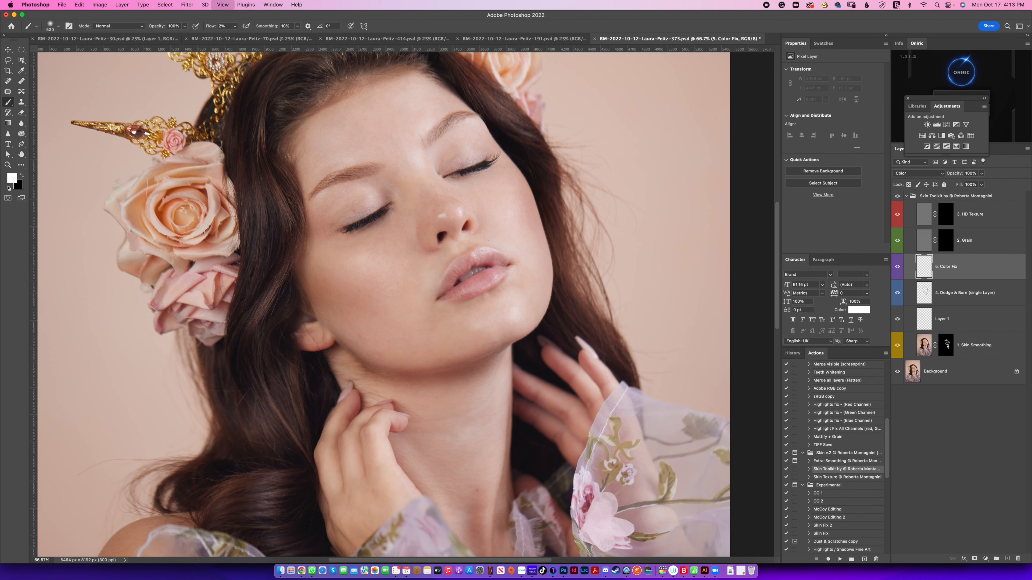
key("super+equal")
scroll(422, 206, "up", 3)
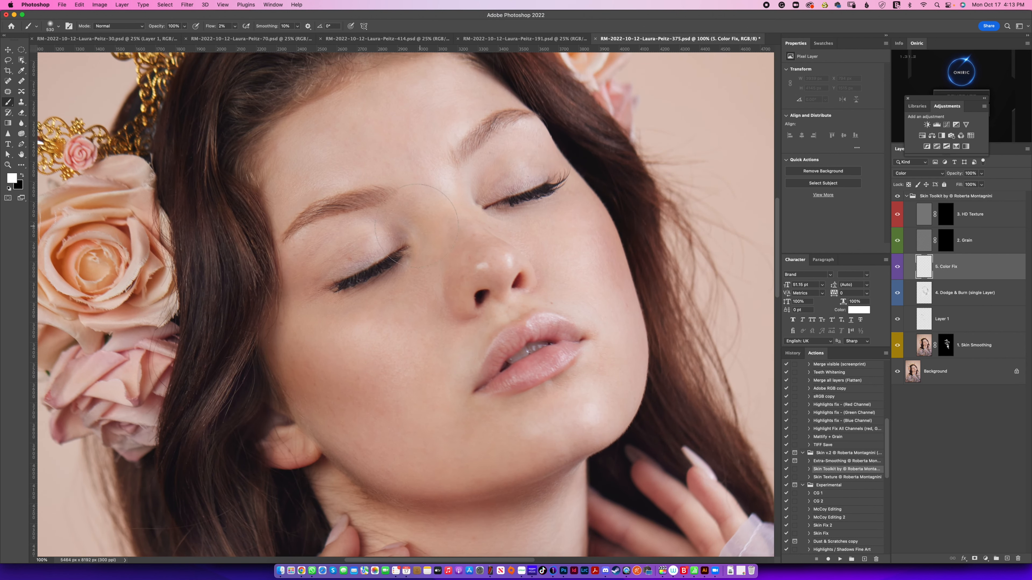
left_click_drag(439, 267, 362, 259, "ctrl+alt")
left_click(457, 257, "alt")
left_click_drag(432, 227, 445, 256)
left_click(455, 264, "alt")
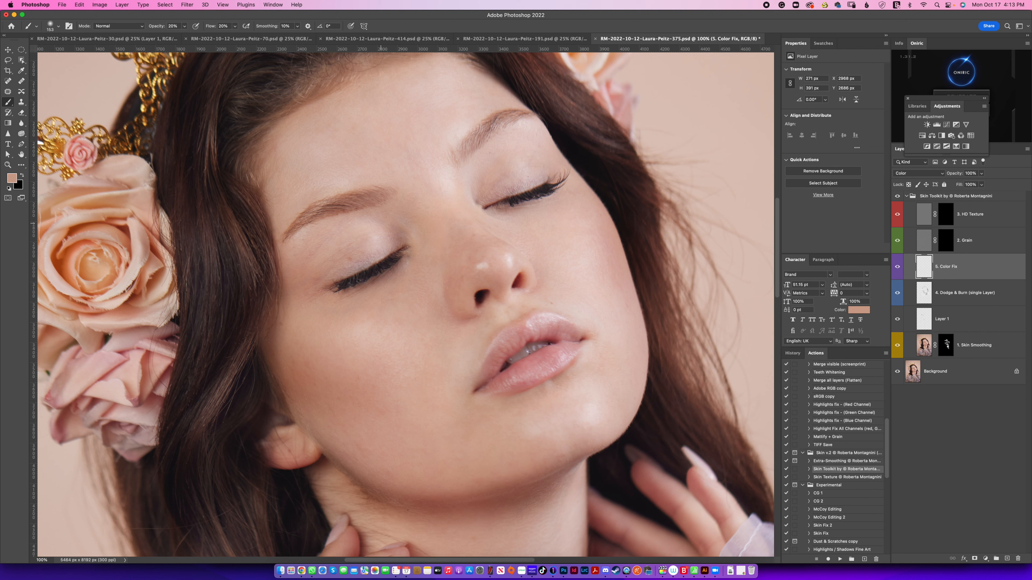
Step: Even out the colour of the near eyelid, cheek and area beside the mouth with sampled skin tones on the Color Fix layer
mouse_move(381, 223)
left_mouse_down()
mouse_move(359, 244)
mouse_move(371, 207)
left_mouse_up()
left_click_drag(325, 256, 330, 263)
left_click(421, 326, "alt")
mouse_move(449, 336)
left_mouse_down()
mouse_move(440, 333)
mouse_move(483, 315)
left_mouse_up()
left_click(458, 280, "alt")
Step: Resample skin tones and paint colour corrections over the nose bridge, the far eyelid and the near temple
left_click(430, 229, "alt")
left_click(490, 192, "alt")
left_click_drag(491, 191, 551, 160)
left_click(502, 161, "alt")
left_click(319, 264, "alt")
scroll(481, 246, "down", 5)
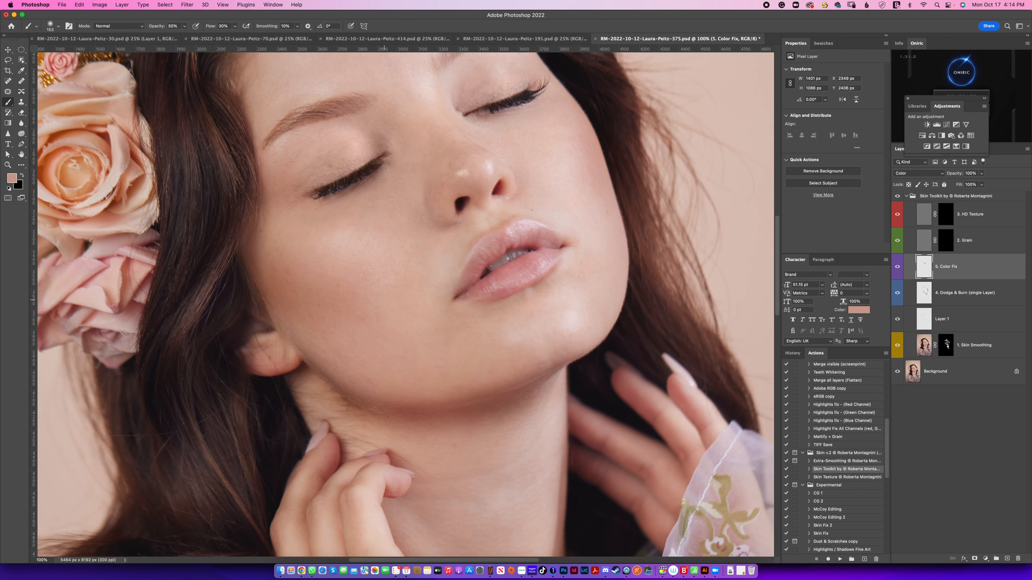
Step: Sample a skin tone near the mouth and even out the chin's colour with a larger brush at 50% opacity and 30% flow
left_click(497, 334, "alt")
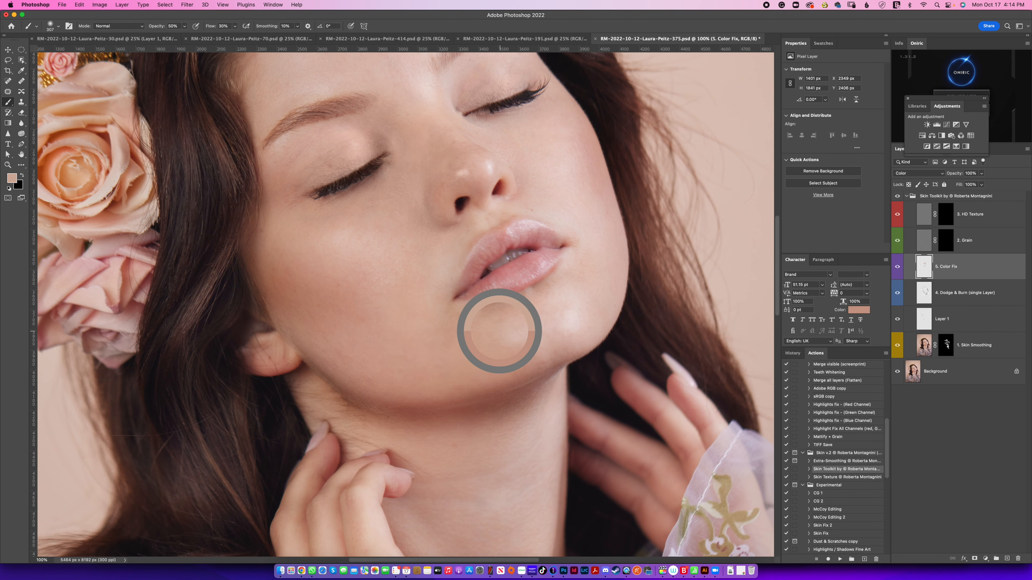
left_click_drag(527, 314, 565, 316)
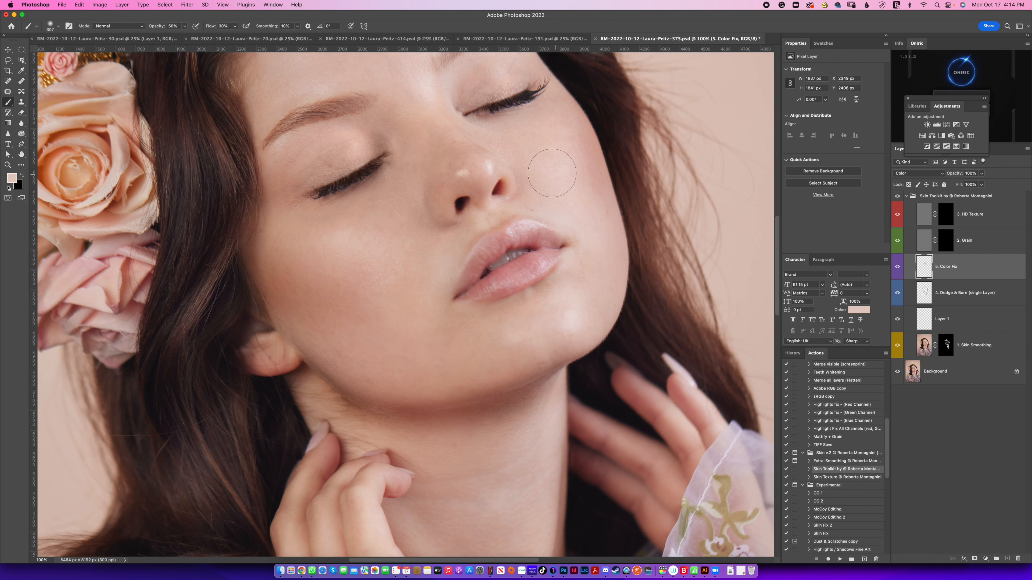
scroll(553, 166, "up", 8)
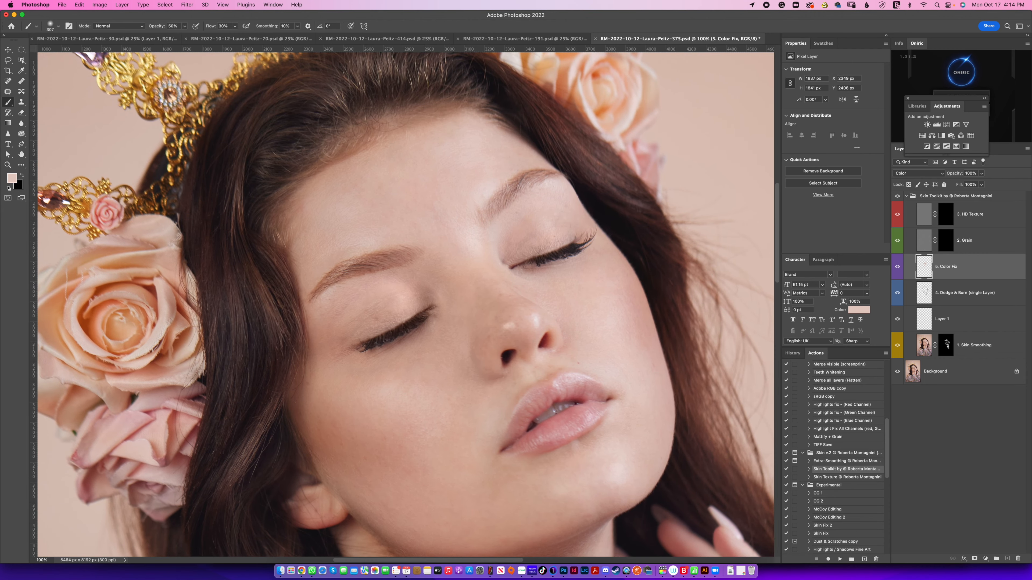
Step: Compare the portrait with the Color Fix and Dodge & Burn layers hidden and shown
left_click(897, 266)
left_click(897, 267)
key("super+i")
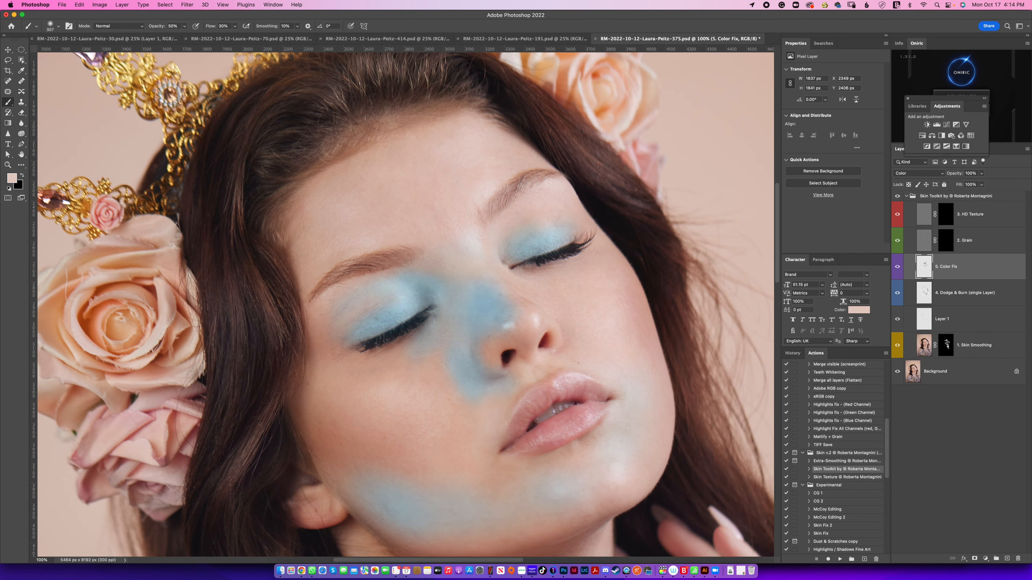
key("super+i")
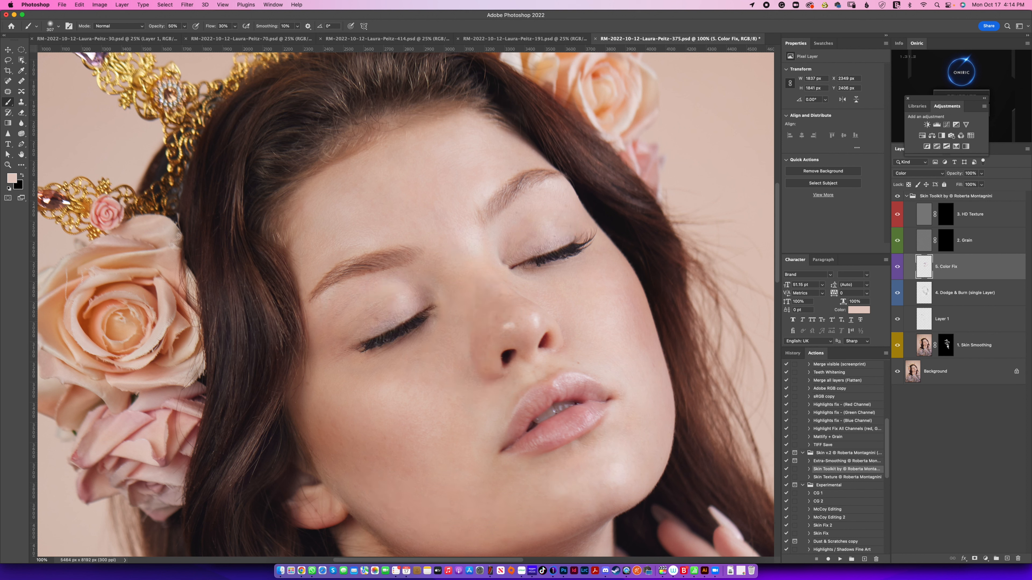
key("super+comma")
key("super+comma")
key("super+comma")
key("super+comma")
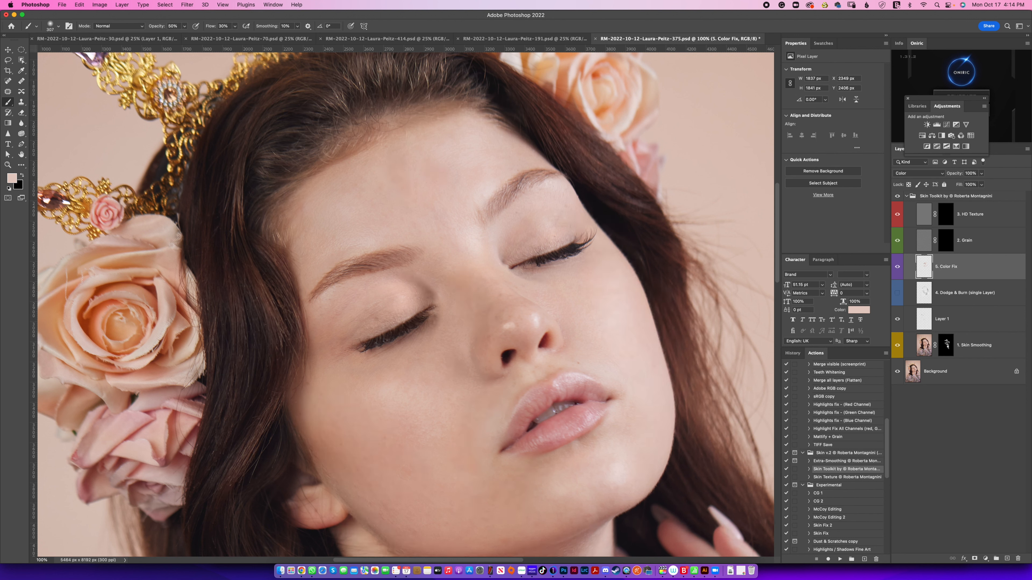
key("super+comma")
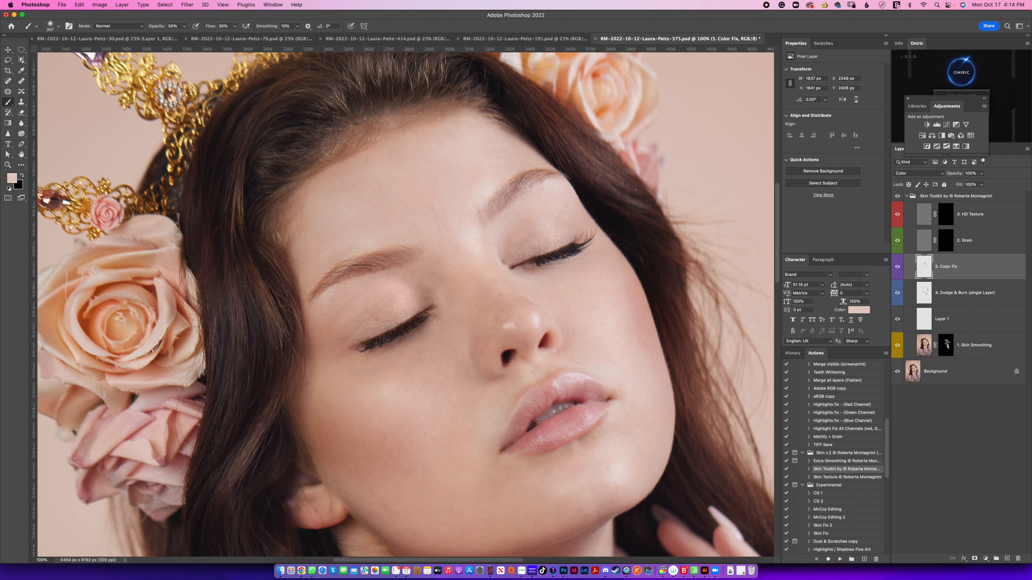
Step: Run the Soft Light (Dodge & Burn) action to add a new dodge and burn layer above the Color Fix layer
scroll(833, 457, "up", 5)
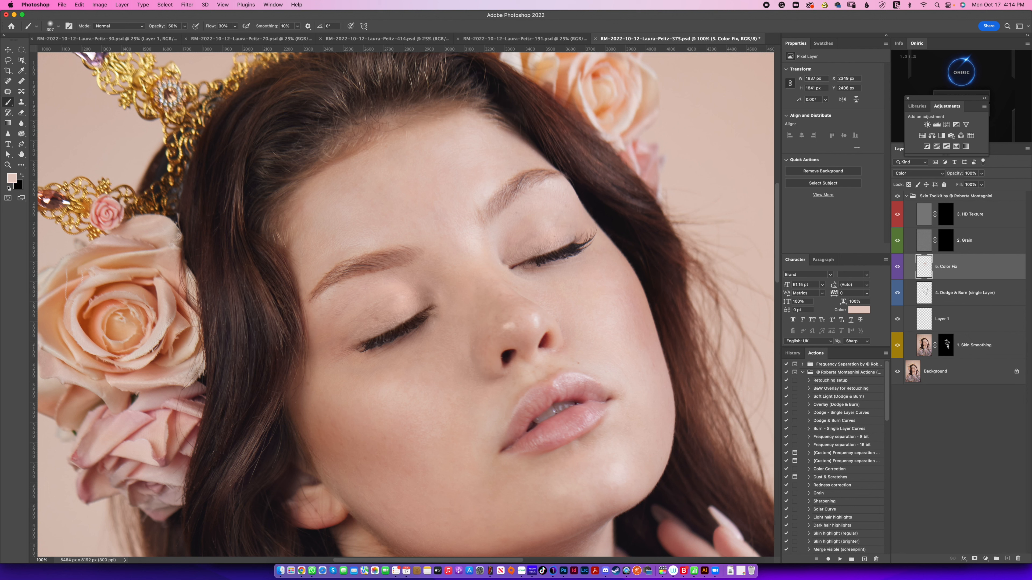
left_click(841, 413)
left_click(837, 396)
left_click(839, 559)
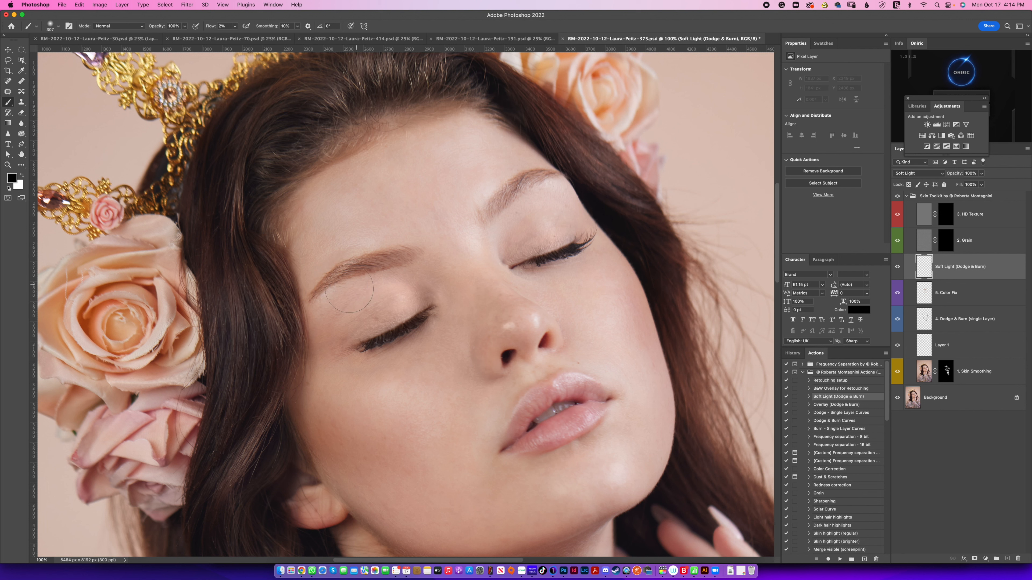
Step: Darken both eyebrows with small soft black strokes at 2% flow on the Soft Light (Dodge & Burn) layer
mouse_move(347, 290)
left_mouse_down("ctrl+alt")
mouse_move(278, 280)
mouse_move(317, 293)
mouse_move(302, 325)
mouse_move(345, 266)
left_mouse_up("ctrl+alt")
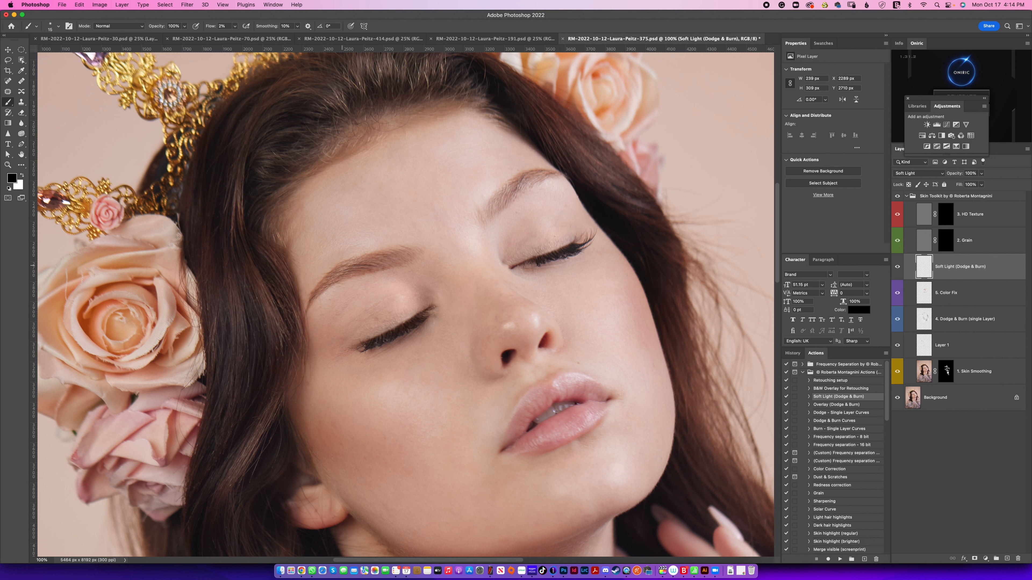
left_click_drag(315, 297, 305, 309)
mouse_move(528, 186)
left_mouse_down()
mouse_move(538, 180)
mouse_move(524, 189)
left_mouse_up()
left_click_drag(506, 195, 562, 171)
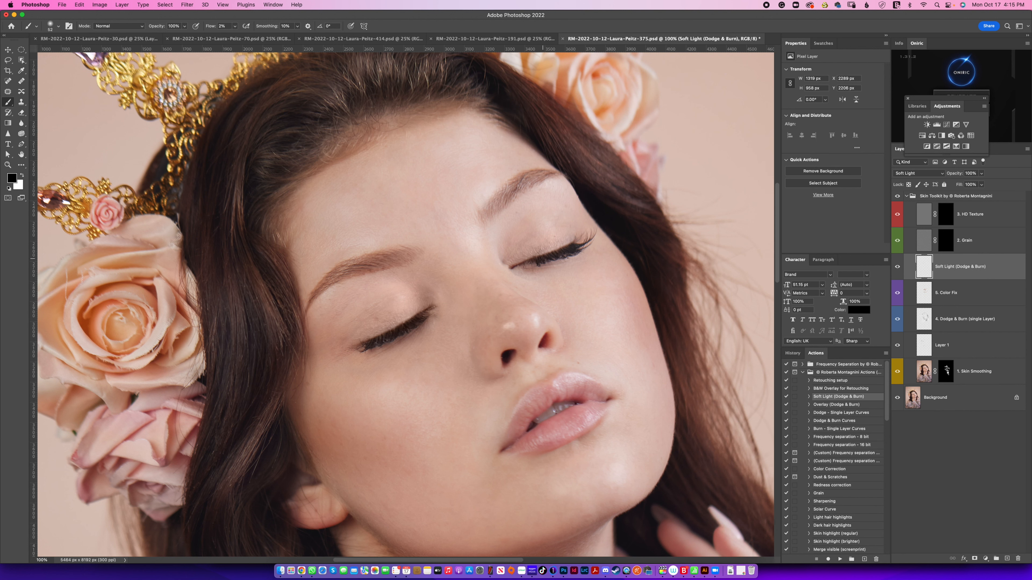
Step: Burn the shadow under the lower lip, the mouth corner and the edge of the lips with soft black strokes
left_click_drag(539, 389, 516, 250)
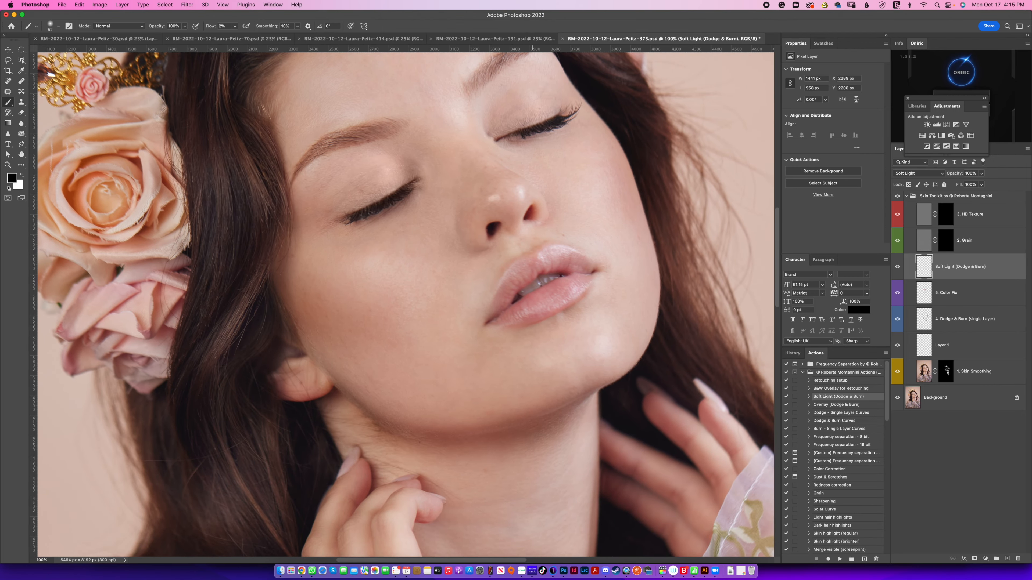
mouse_move(539, 332)
left_mouse_down()
mouse_move(574, 301)
mouse_move(540, 322)
left_mouse_up()
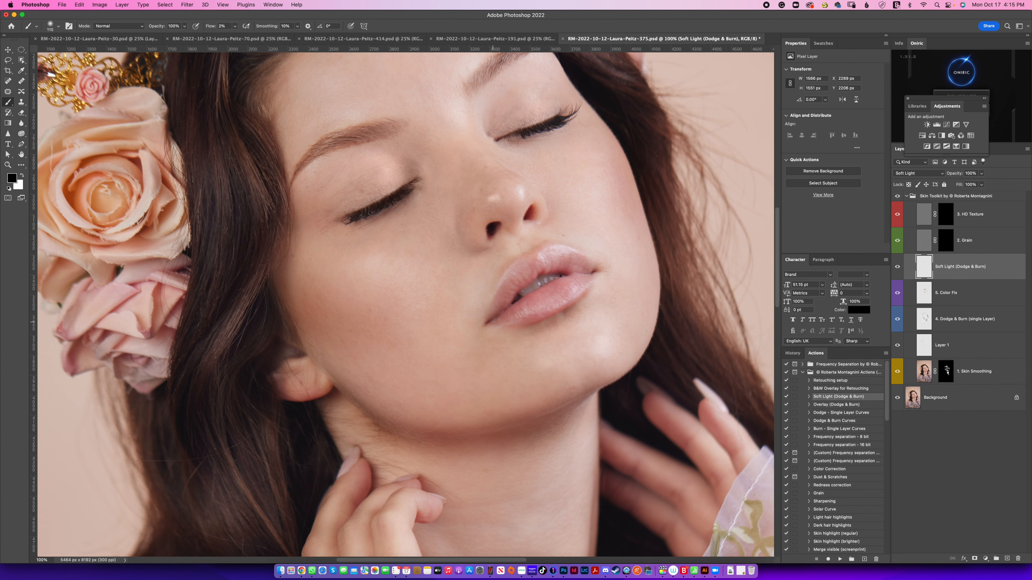
left_click_drag(591, 266, 596, 268)
left_click_drag(519, 288, 495, 289)
Step: Switch the brush colour to white and dodge the highlights on the upper and lower lips
key("x")
left_click_drag(518, 268, 512, 268)
left_click_drag(562, 303, 570, 302)
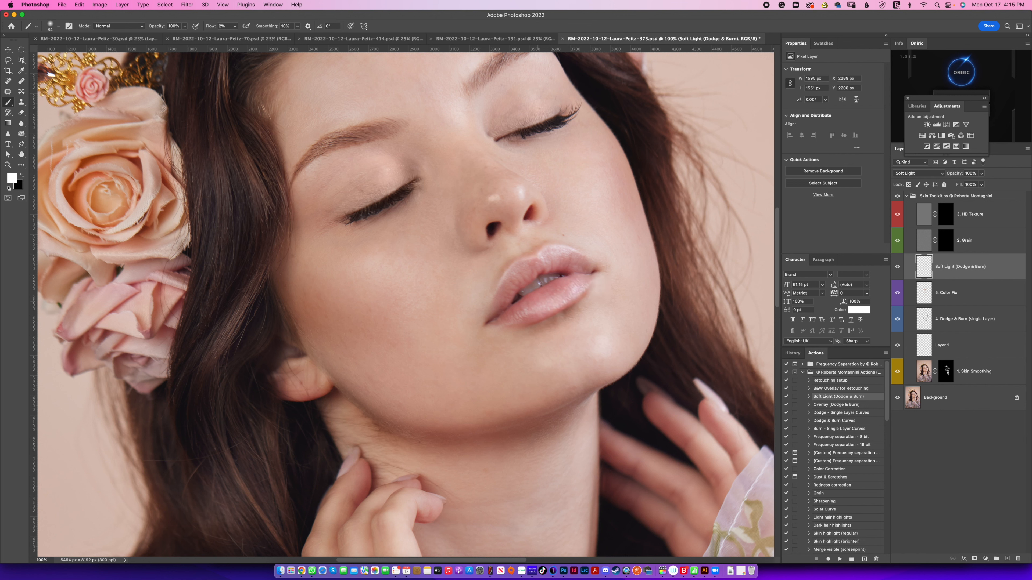
Step: Tint the lips with a muted red sampled from them and compare the result with the Soft Light layer hidden and shown
left_click(505, 315, "alt")
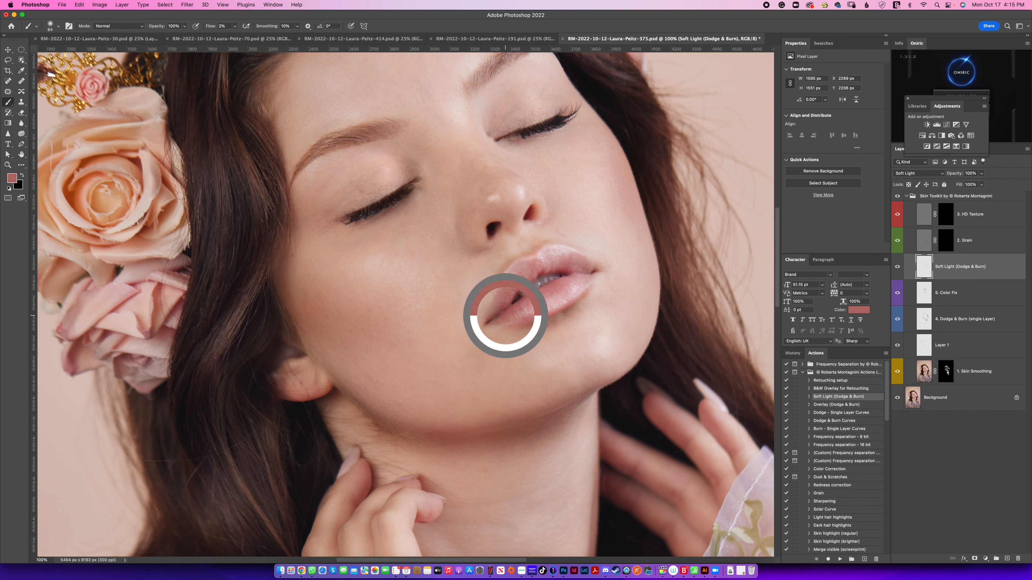
left_click(506, 314, "alt")
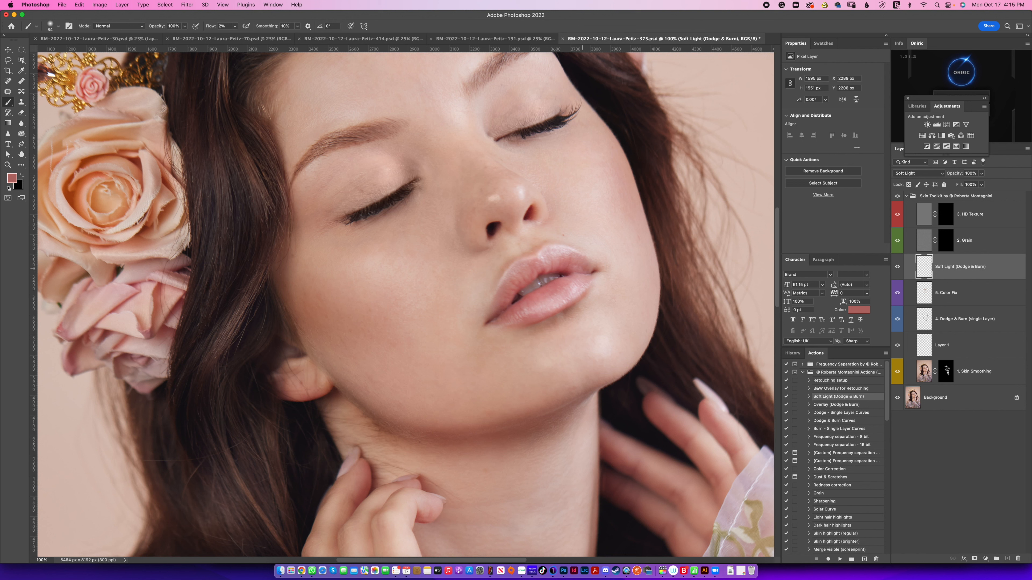
left_click(897, 266)
left_click(897, 266)
left_click(897, 266)
Step: Reset the brush colour to white and dodge the chin and the nose bridge with soft strokes
key("d")
key("x")
left_click_drag(586, 362, 593, 362)
left_click_drag(601, 337, 614, 375)
left_click_drag(477, 154, 487, 219)
mouse_move(489, 214)
left_mouse_down()
mouse_move(477, 204)
mouse_move(494, 192)
left_mouse_up()
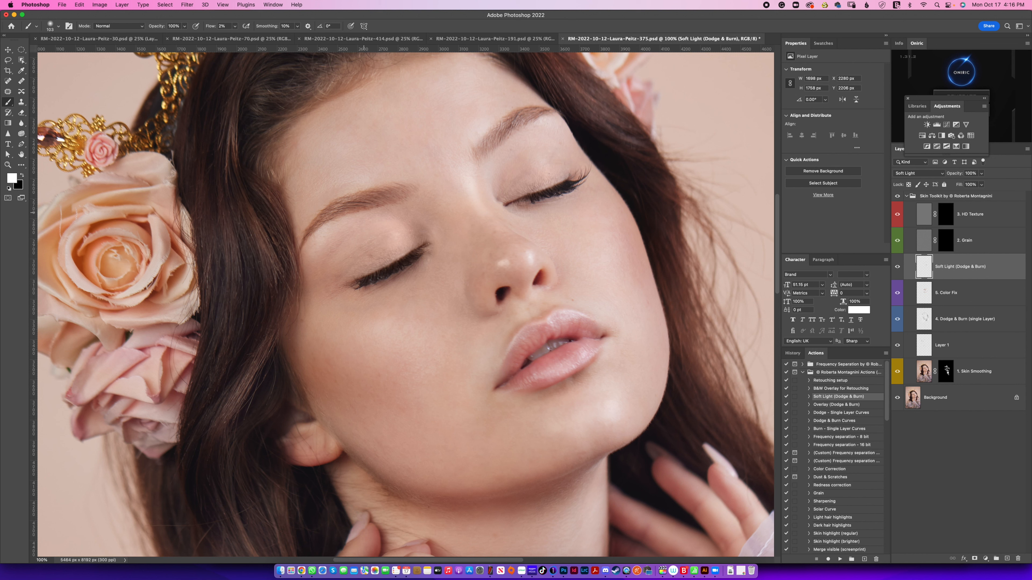
Step: Dodge the centre of the forehead, the near cheek and the far cheek with broad soft white strokes
mouse_move(456, 151)
left_mouse_down()
mouse_move(428, 137)
mouse_move(450, 121)
mouse_move(417, 145)
mouse_move(438, 93)
mouse_move(385, 157)
mouse_move(406, 98)
mouse_move(370, 142)
mouse_move(405, 87)
mouse_move(417, 171)
mouse_move(479, 125)
mouse_move(442, 195)
left_mouse_up()
mouse_move(463, 297)
left_mouse_down()
mouse_move(369, 339)
mouse_move(417, 314)
mouse_move(397, 317)
mouse_move(452, 252)
mouse_move(397, 306)
left_mouse_up()
mouse_move(595, 219)
left_mouse_down()
mouse_move(599, 210)
mouse_move(585, 223)
left_mouse_up()
key("super+minus")
key("super+minus")
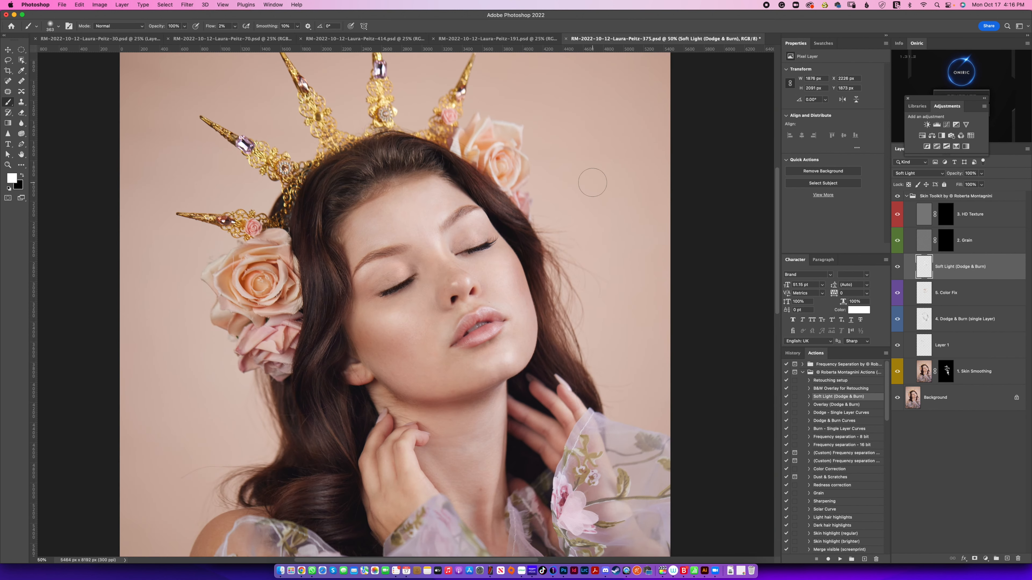
Step: Switch the brush colour to black and burn the neck, jawline and hair beside the far cheek with large soft strokes
scroll(487, 264, "down", 5)
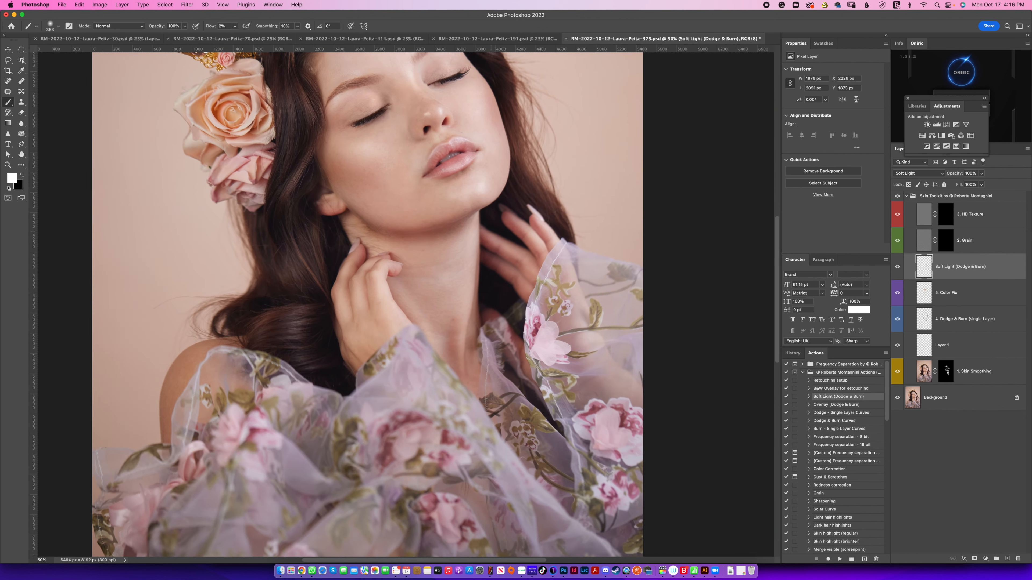
key("x")
mouse_move(484, 304)
left_mouse_down()
mouse_move(443, 306)
mouse_move(473, 308)
mouse_move(455, 319)
mouse_move(476, 310)
mouse_move(463, 314)
left_mouse_up()
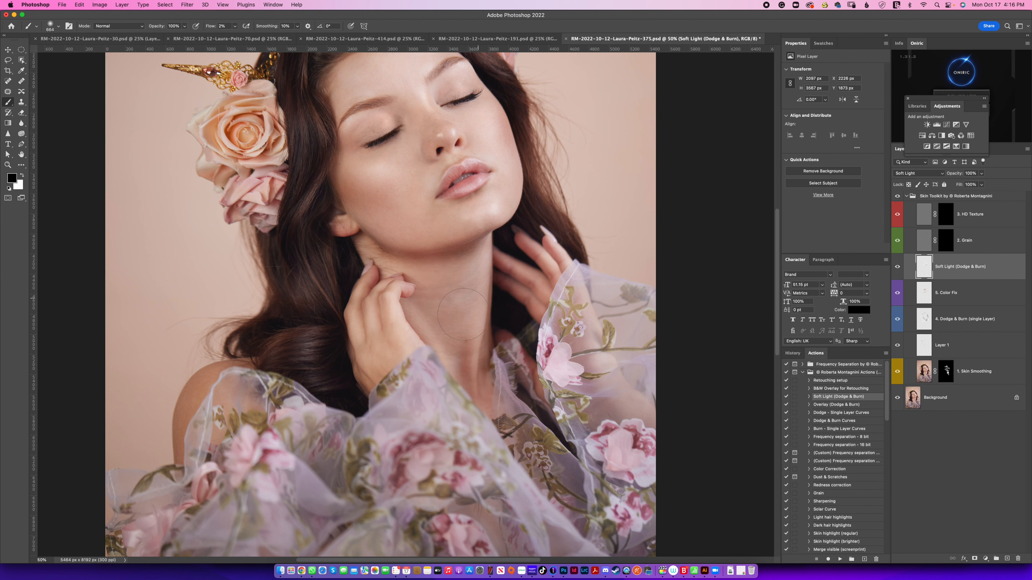
left_click_drag(393, 243, 468, 347)
left_click_drag(469, 310, 409, 286)
left_click_drag(586, 226, 536, 156)
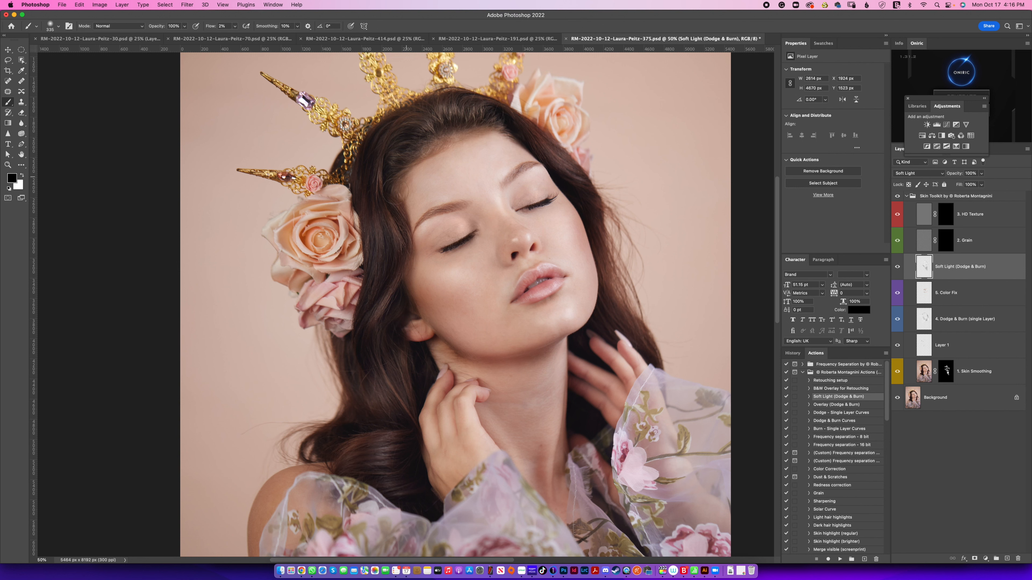
Step: Burn the hair along the hairline, near side and lower curls, and compare the portrait with the Soft Light layer and Skin Toolkit group hidden
left_click_drag(517, 111, 390, 167)
left_click_drag(387, 263, 378, 174)
left_click_drag(361, 228, 404, 117)
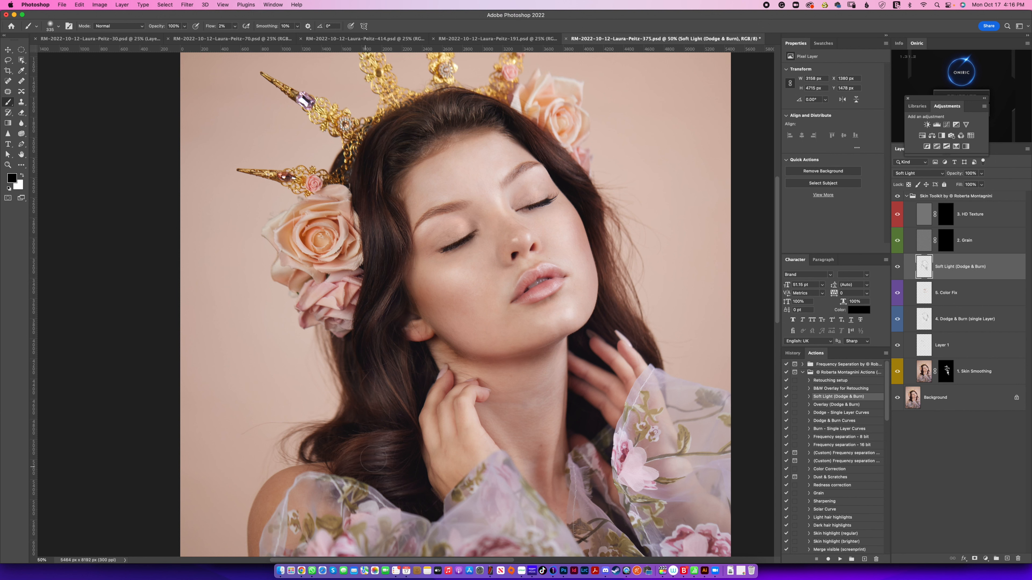
left_click_drag(362, 475, 429, 509)
left_click_drag(377, 417, 404, 413)
left_click(897, 266)
left_click(897, 266)
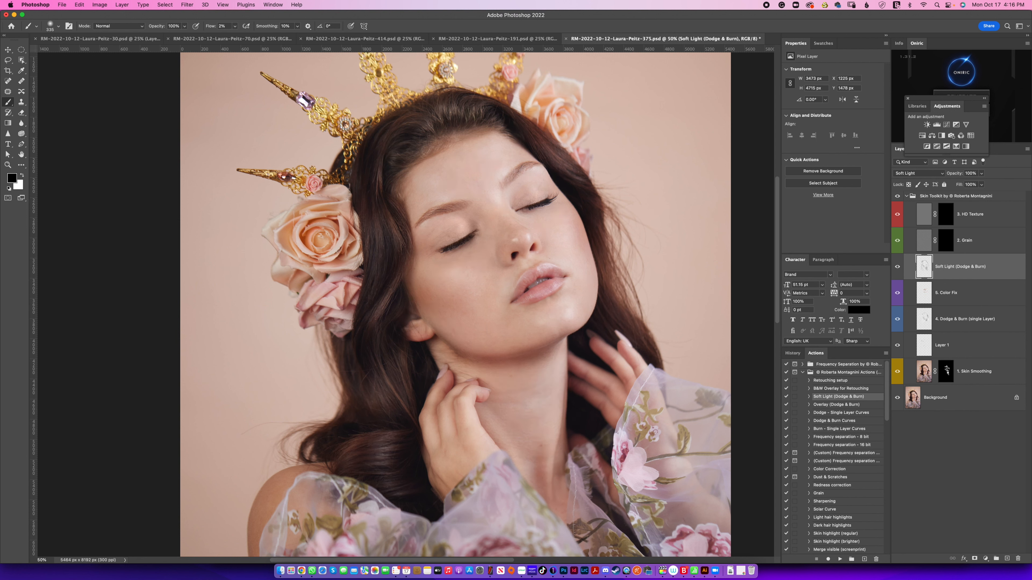
left_click(897, 266)
left_click(897, 267)
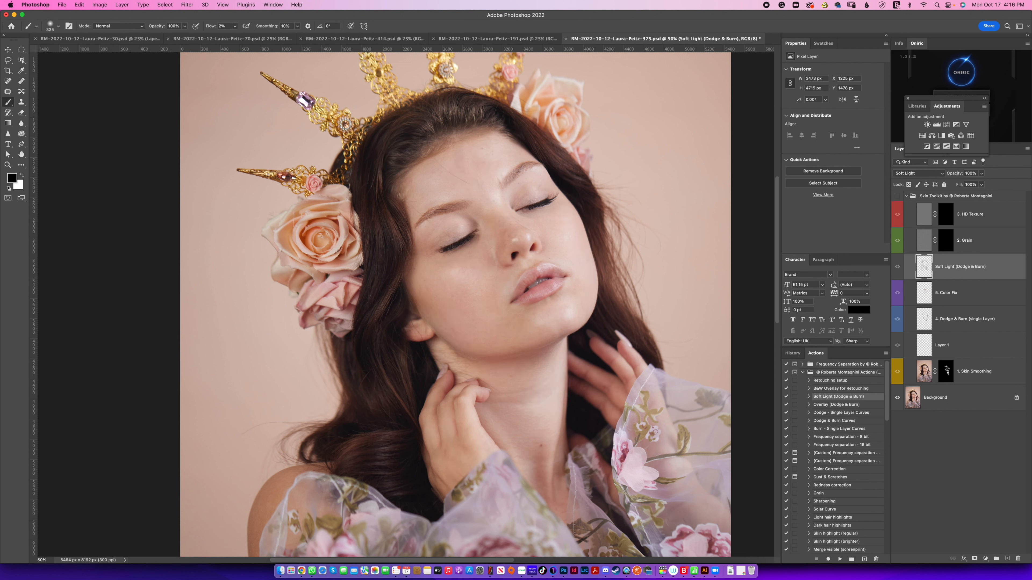
Step: Compare the portrait with the Soft Light (Dodge & Burn) layer hidden and shown
left_click(897, 266)
left_click(896, 266)
left_click(896, 266)
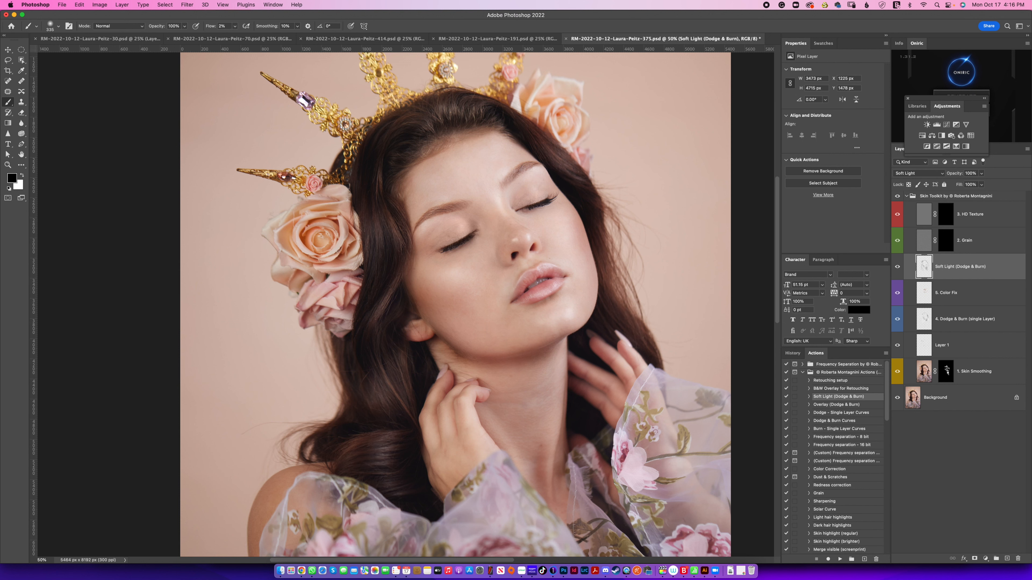
left_click(896, 267)
left_click(897, 266)
left_click(896, 267)
left_click(897, 266)
Step: Disable the Grain layer's mask and make the HD Texture layer's mask active for painting in white
left_click(946, 241, "shift")
left_click(945, 214, "shift")
left_click(945, 214, "shift")
left_click(945, 215, "shift")
left_click(946, 214, "shift")
left_click(946, 214)
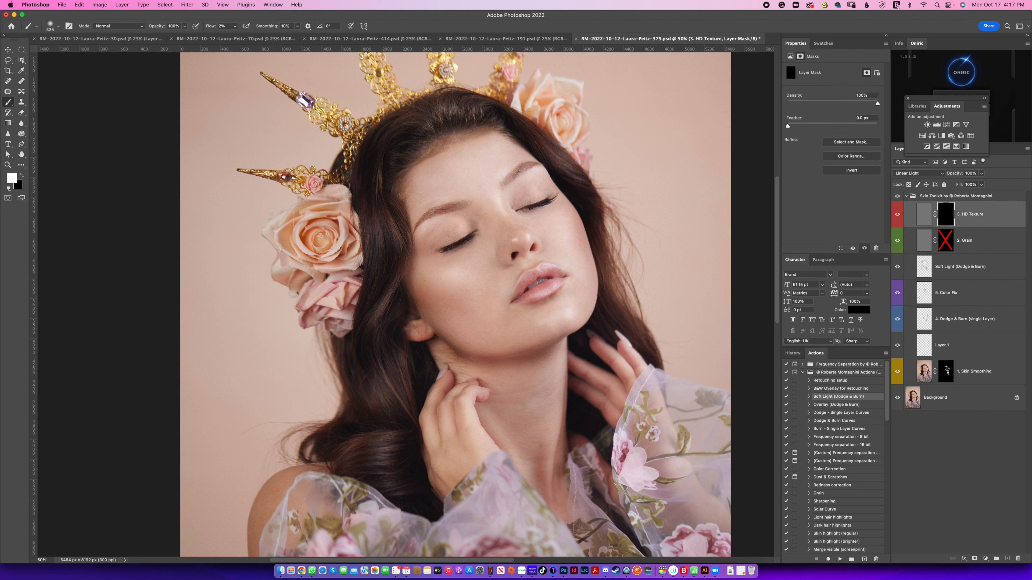
Step: Paint the HD texture onto the lips in white at 100% flow and inspect the mask on its own
left_click_drag(545, 288, 535, 288)
left_click(945, 214, "shift")
left_click(945, 214, "shift")
left_click(945, 214, "alt")
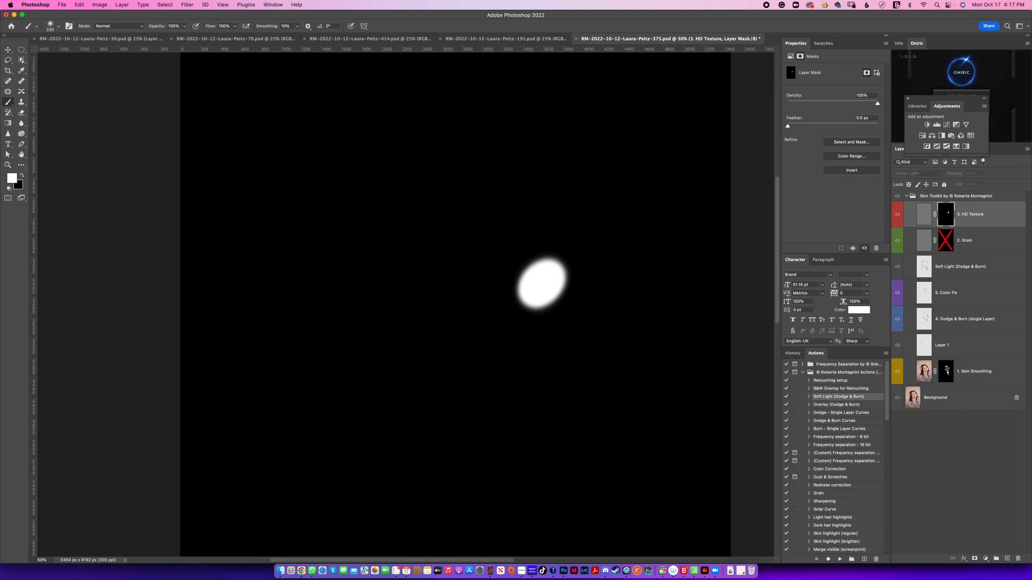
left_click(945, 214, "alt")
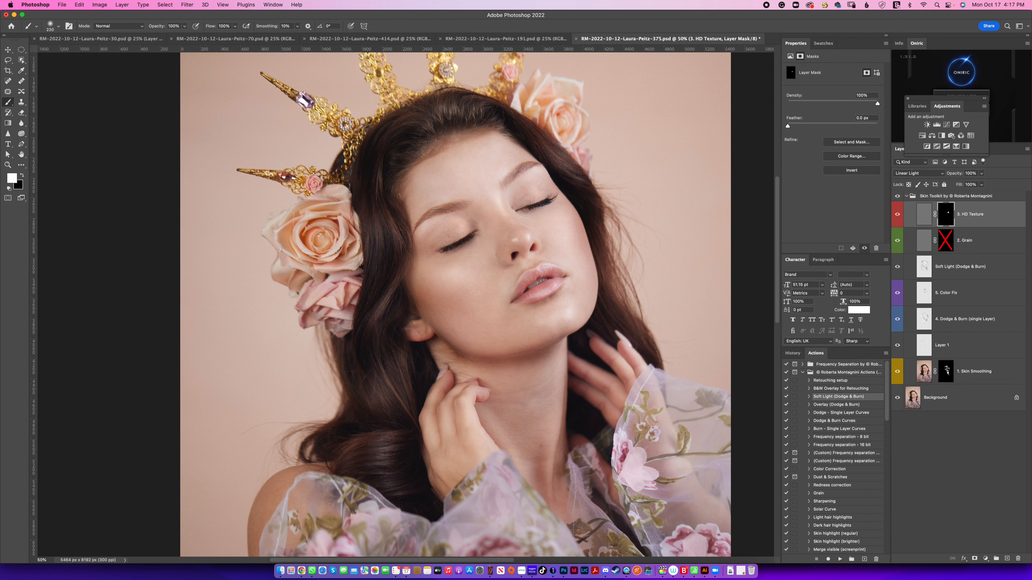
Step: Examine the lips up close with the HD Texture layer hidden and shown
key("super+plus")
key("super+plus")
left_click_drag(633, 195, 463, 269)
left_click(897, 214)
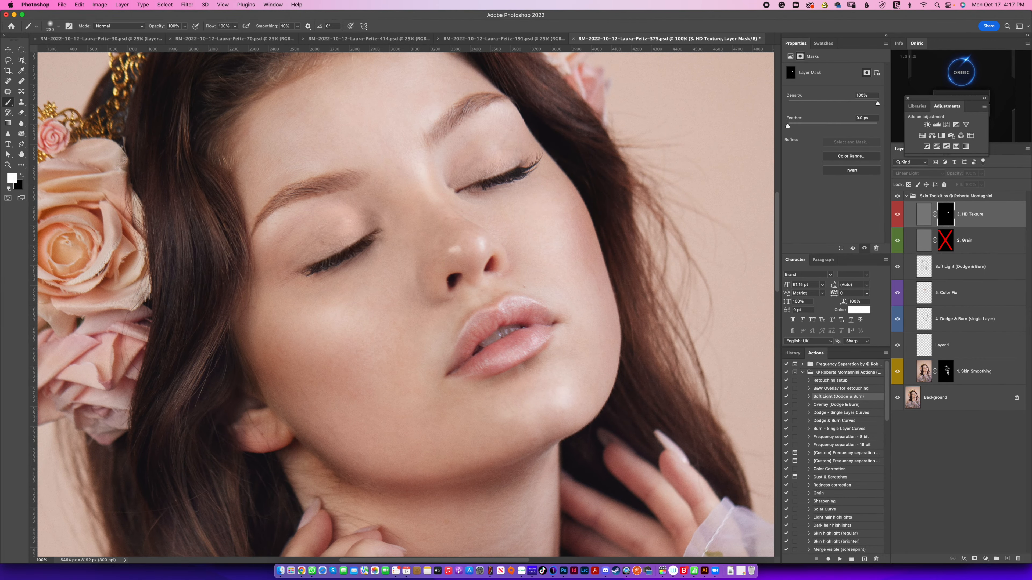
left_click(897, 214)
left_click(896, 215)
key("super+minus")
key("super+minus")
key("super+minus")
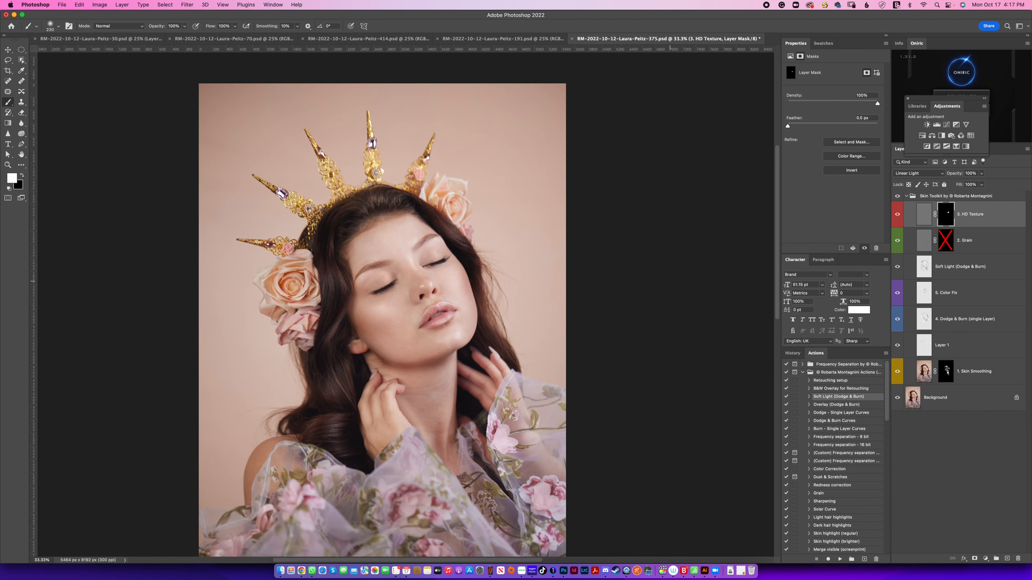
Step: Add a Hue/Saturation adjustment layer, place it above the Skin Toolkit group, and collapse the group
left_click_drag(670, 281, 742, 262)
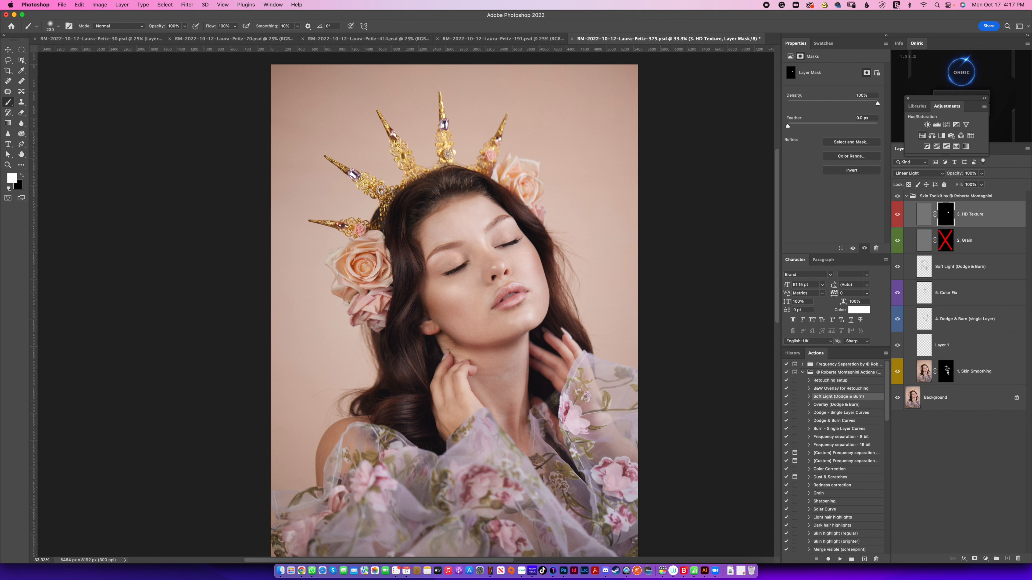
left_click(922, 136)
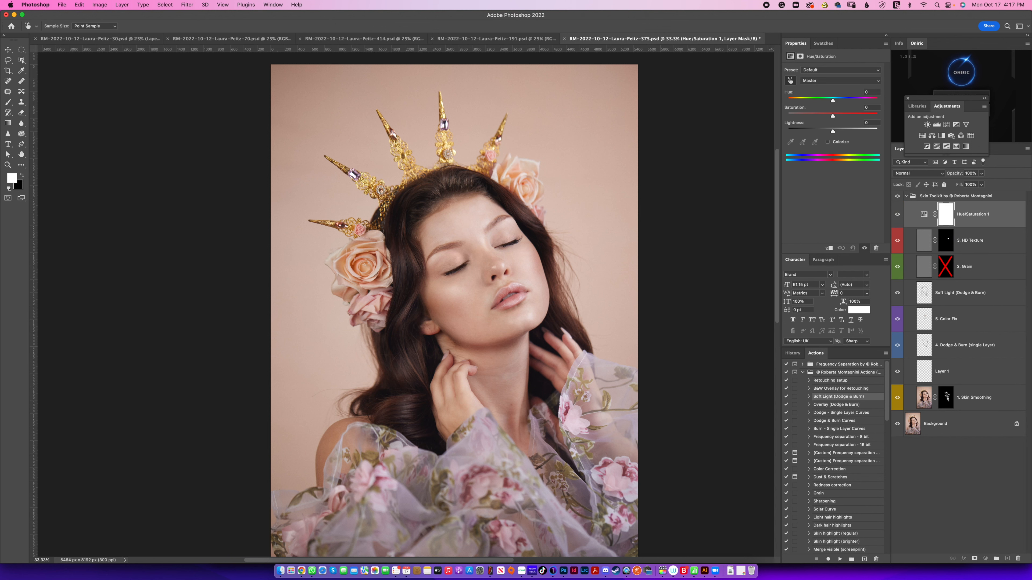
left_click_drag(977, 214, 977, 192)
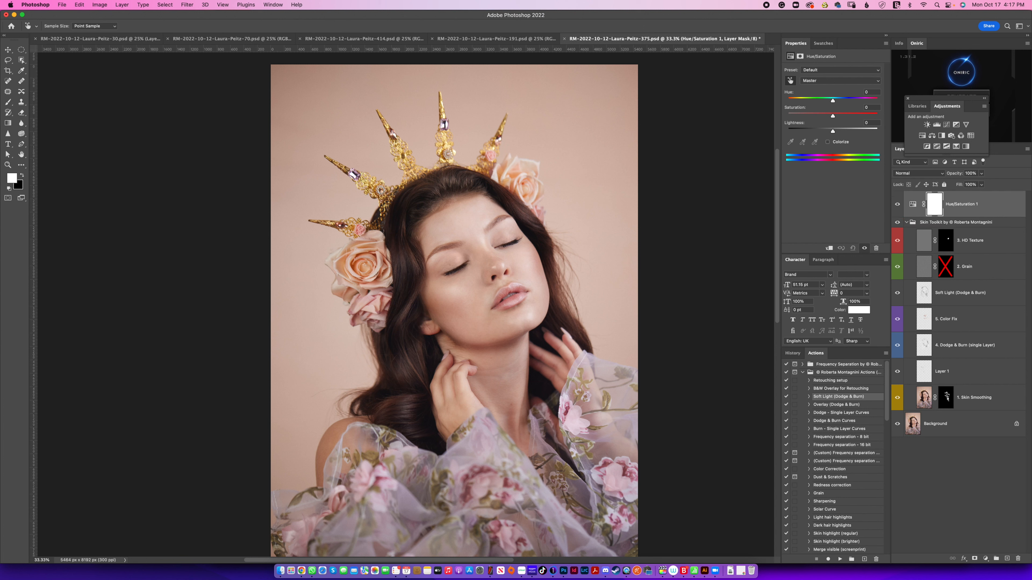
left_click(906, 222)
Step: Sample the crown's gold in the image for Hue/Saturation and strongly desaturate the Yellows range
key("b")
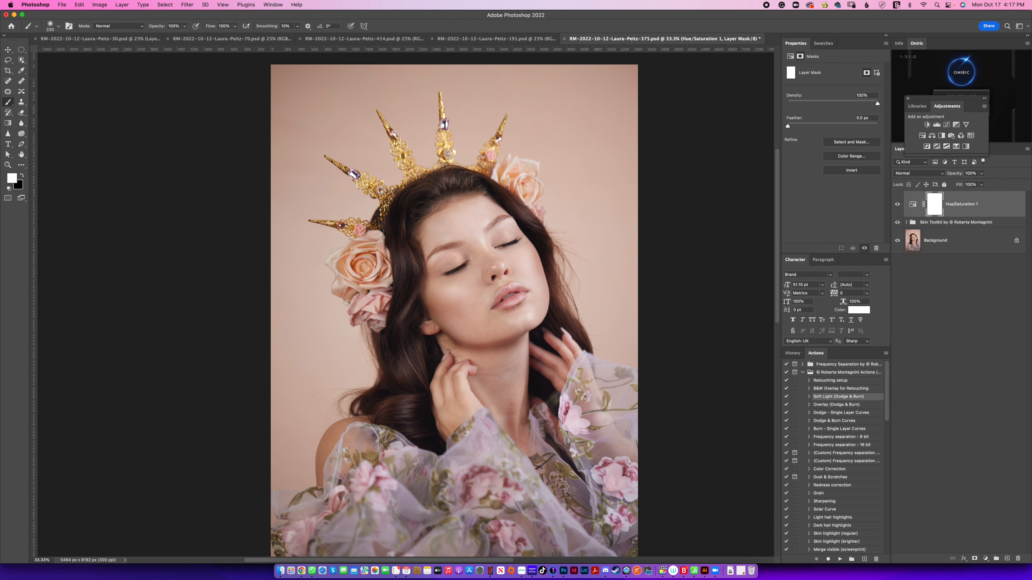
left_click(790, 56)
left_click(828, 81)
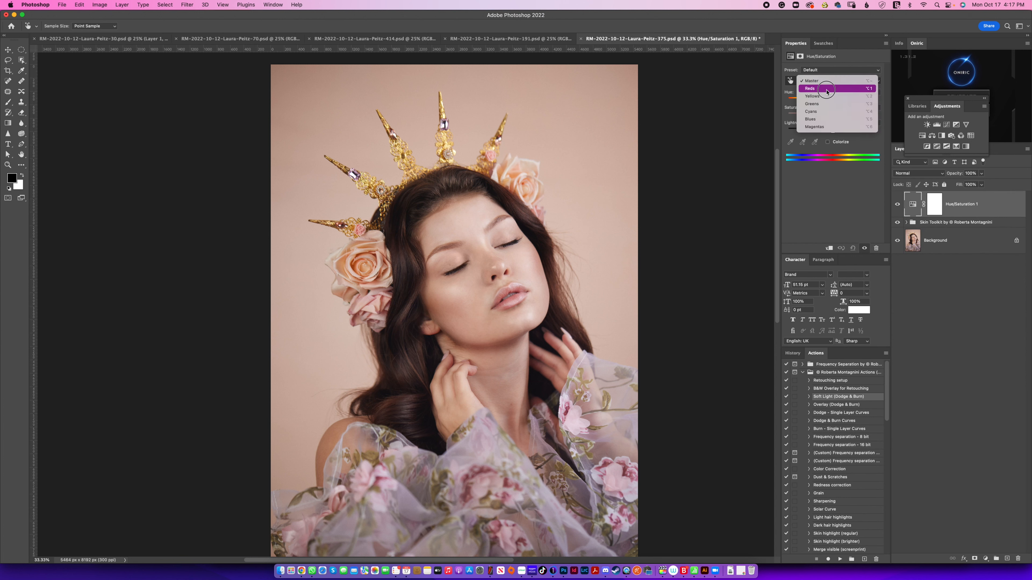
left_click_drag(826, 94, 833, 179)
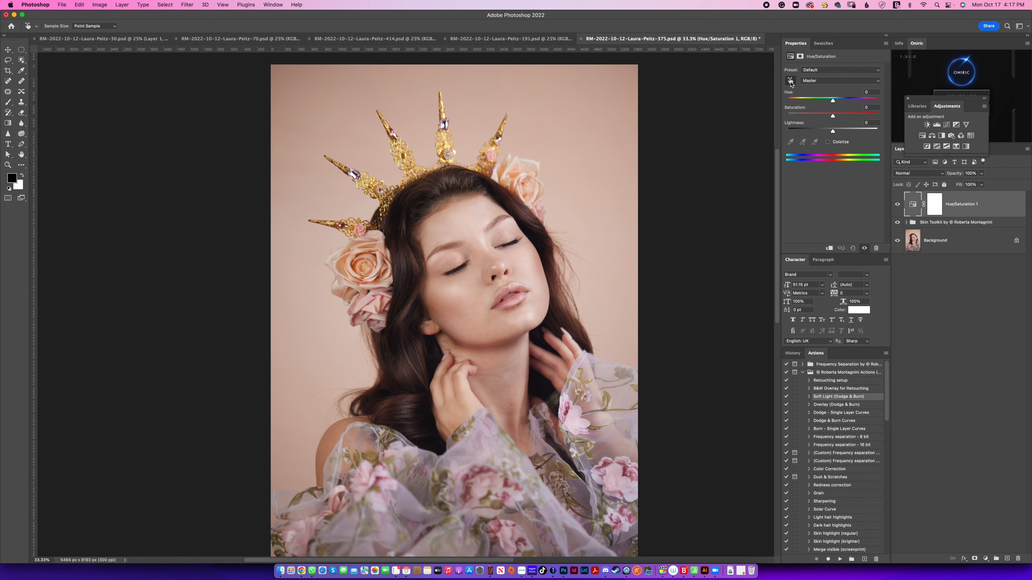
left_click(446, 142)
left_click_drag(445, 144, 362, 156)
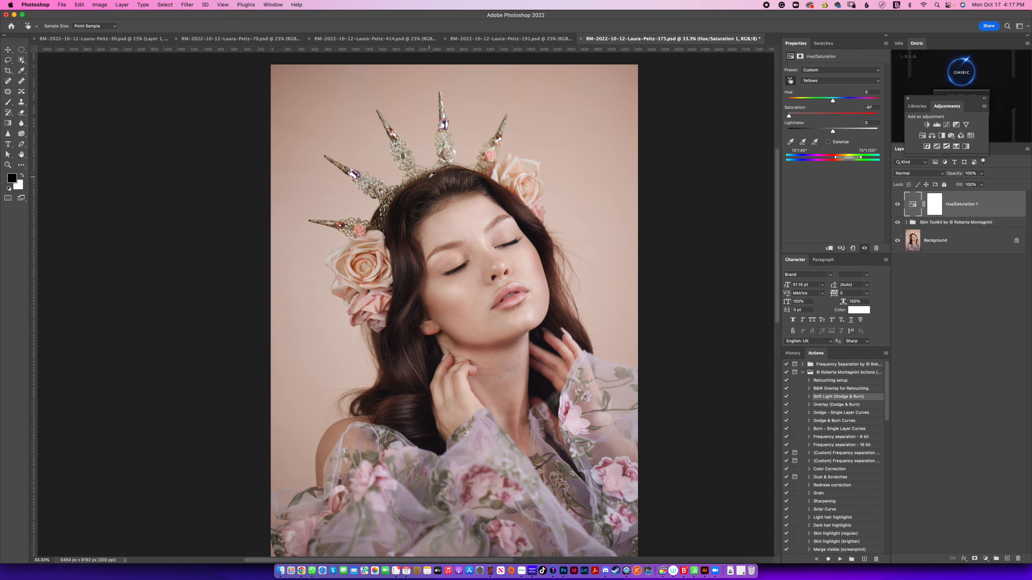
key("XF86AudioMute")
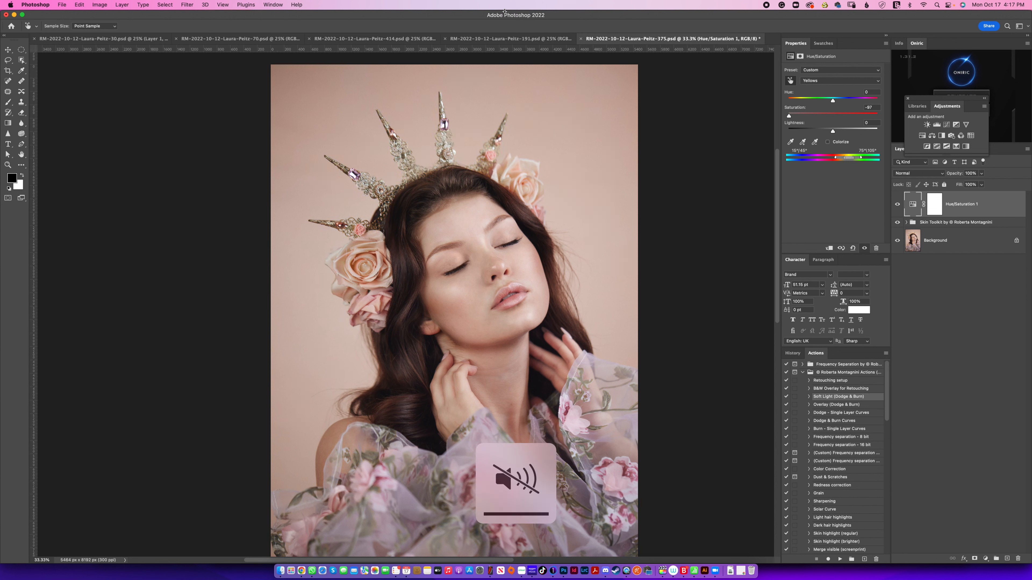
Step: Set the Yellows saturation to -100 after trying +100, and compare the crown with the Hue/Saturation layer hidden and shown
left_click_drag(789, 116, 931, 86)
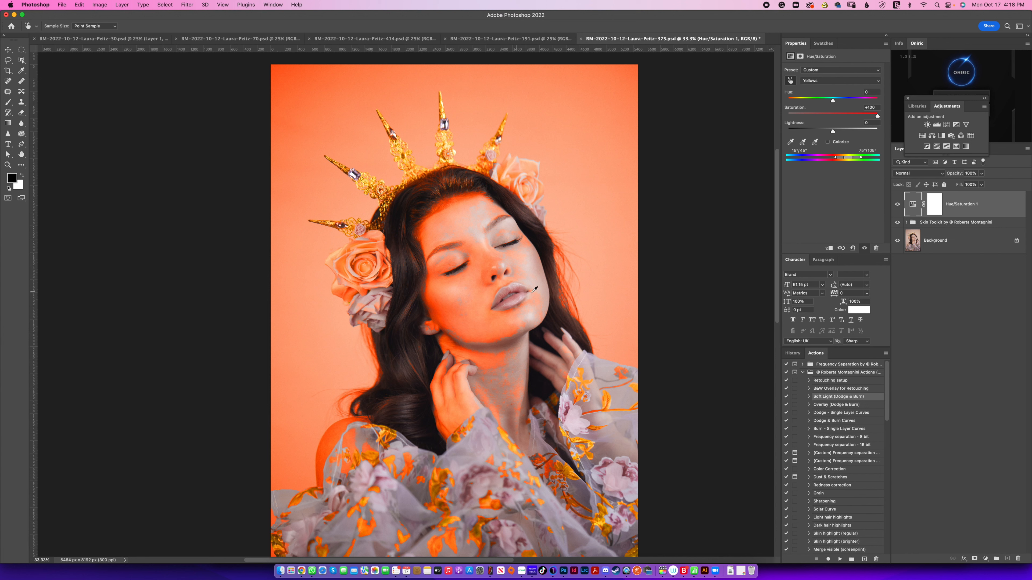
left_click_drag(877, 117, 856, 117)
key("super+z")
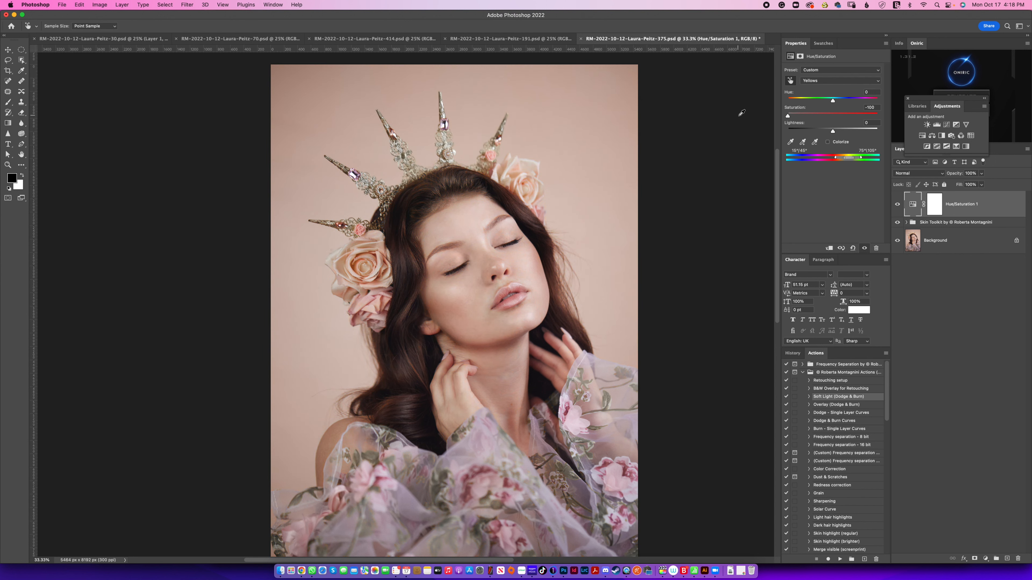
left_click(896, 205)
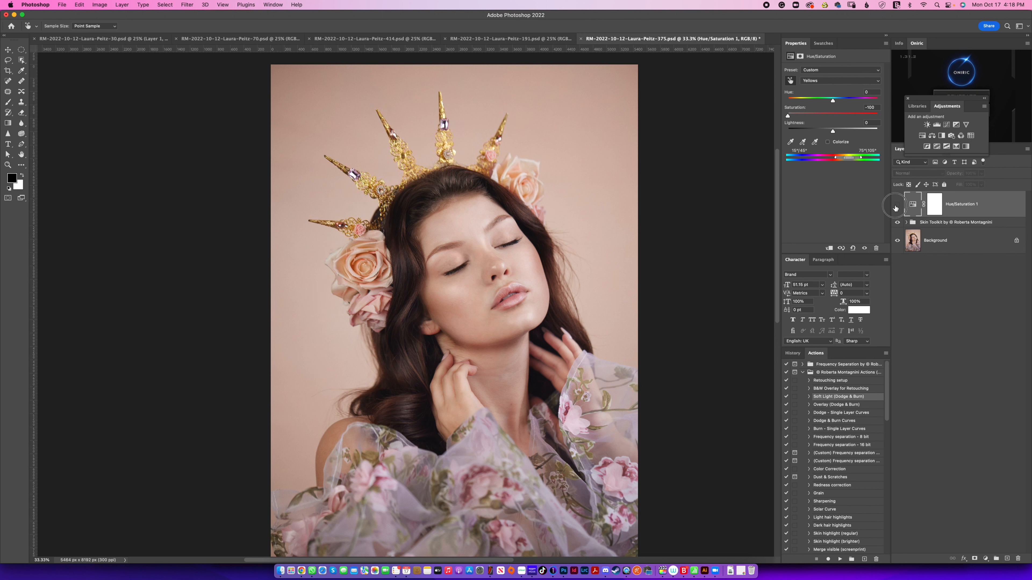
left_click(896, 205)
left_click(895, 206)
left_click(896, 204)
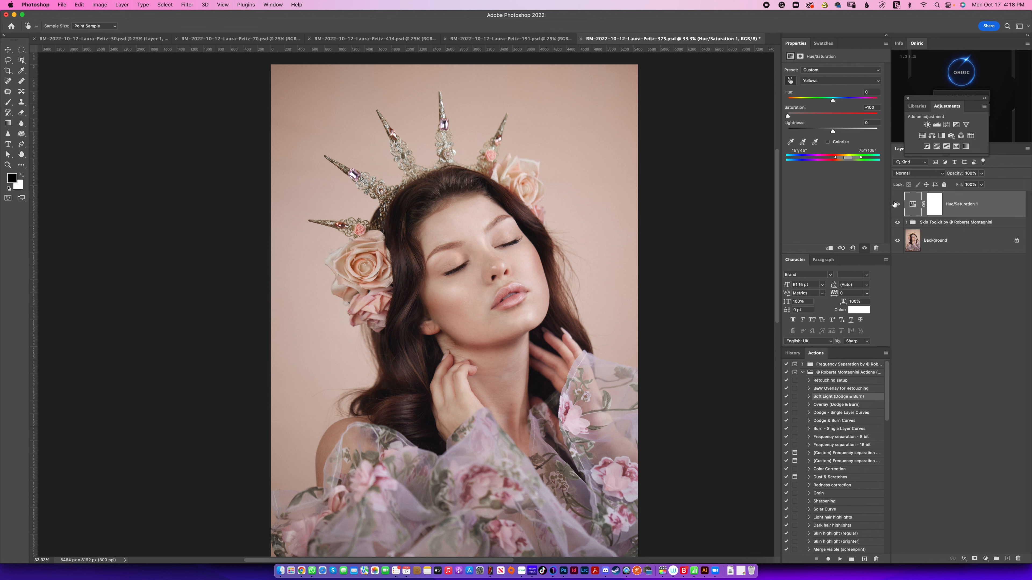
left_click(896, 205)
left_click(896, 204)
Step: Activate the Hue/Saturation mask with a large soft black brush, try painting over the crown, and undo that stroke
left_click(931, 208)
key("b")
key("x")
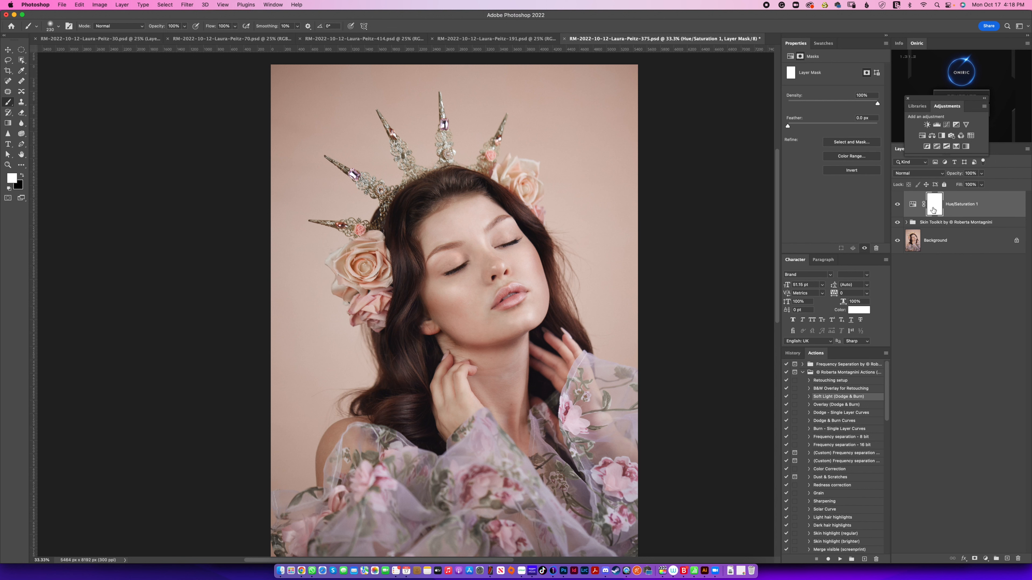
left_click(22, 176)
left_click_drag(428, 408, 482, 408)
mouse_move(353, 224)
left_mouse_down()
mouse_move(368, 184)
mouse_move(407, 141)
left_mouse_up()
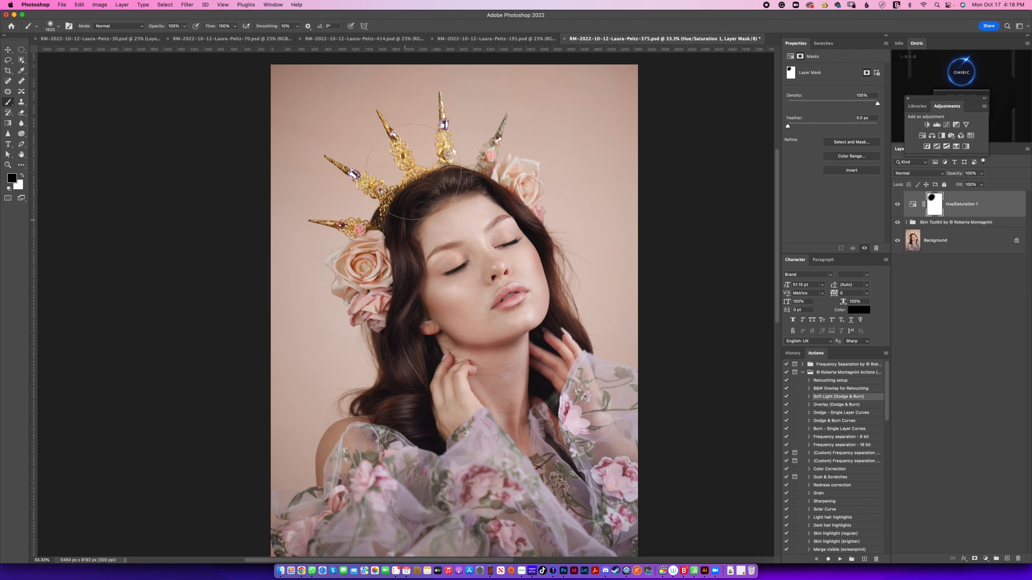
key("super+z")
Step: Mask the desaturation off the dress in black, lightly off the neck and hand area at 10% flow, and compare without the layer
scroll(426, 366, "down", 5)
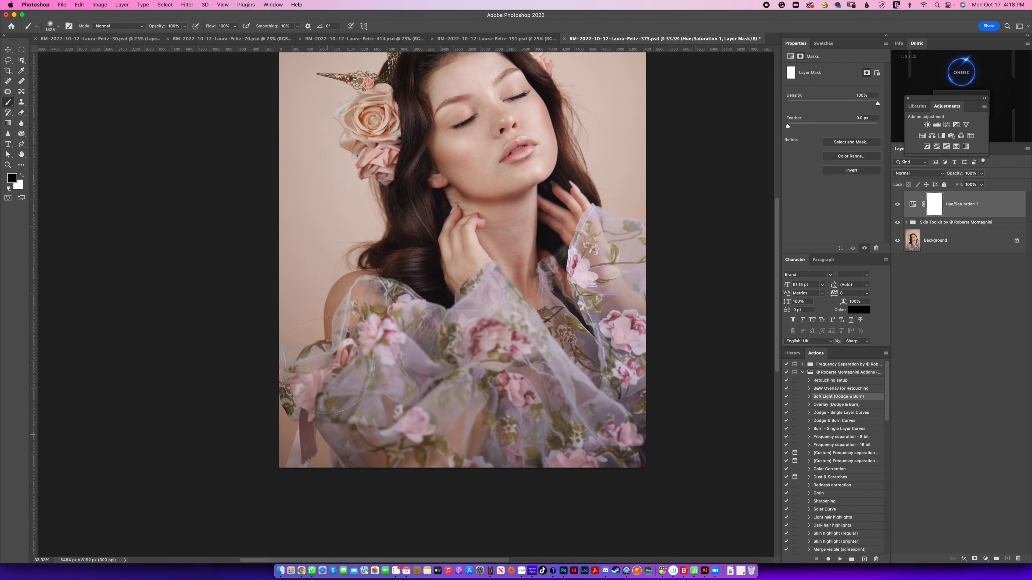
mouse_move(579, 414)
left_mouse_down()
mouse_move(605, 288)
mouse_move(639, 380)
mouse_move(632, 388)
left_mouse_up()
scroll(499, 351, "up", 4)
key("shift+1")
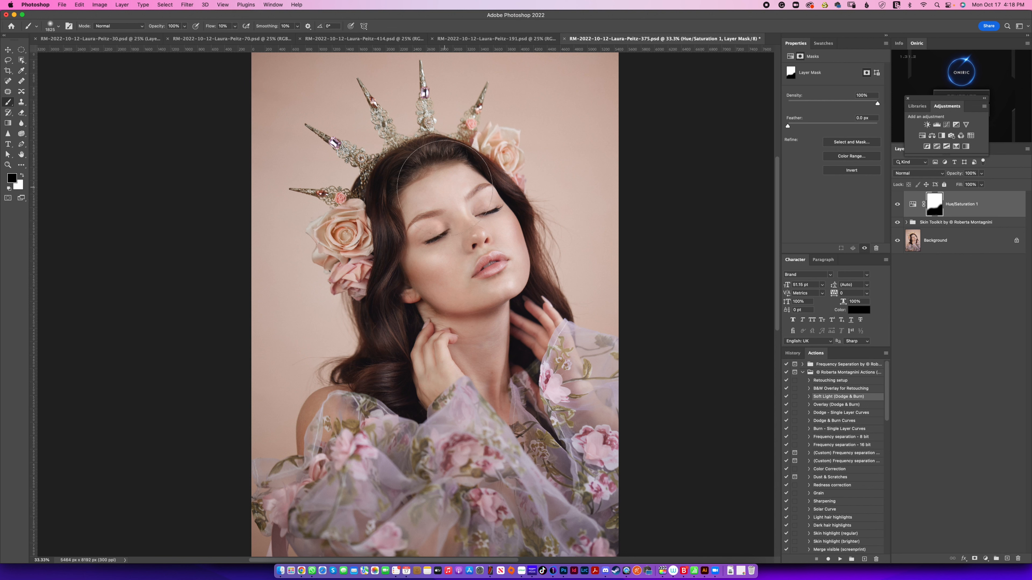
mouse_move(520, 357)
left_mouse_down()
mouse_move(496, 348)
mouse_move(485, 384)
left_mouse_up()
left_click(898, 205)
left_click(898, 206)
left_click(898, 207)
left_click(898, 205)
Step: Add a Color Balance adjustment layer with midtones at +4 Cyan–Red, -1 Magenta–Green and +3 Yellow–Blue
left_click(933, 139)
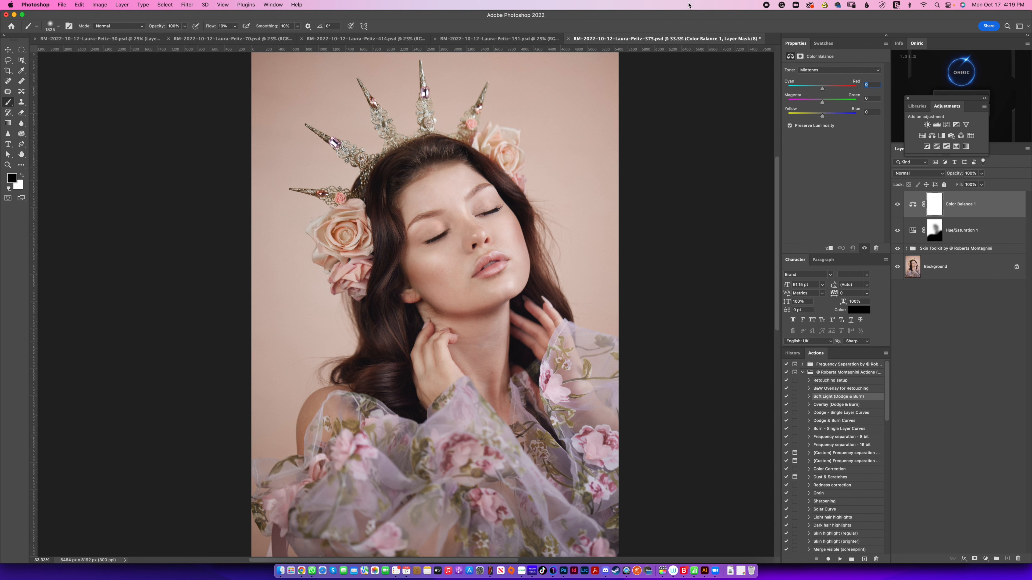
left_click(818, 68)
left_click(818, 62)
mouse_move(821, 90)
left_mouse_down()
mouse_move(824, 120)
mouse_move(822, 93)
left_mouse_up()
left_click(822, 70)
left_click(821, 86)
left_click(825, 70)
left_click(824, 62)
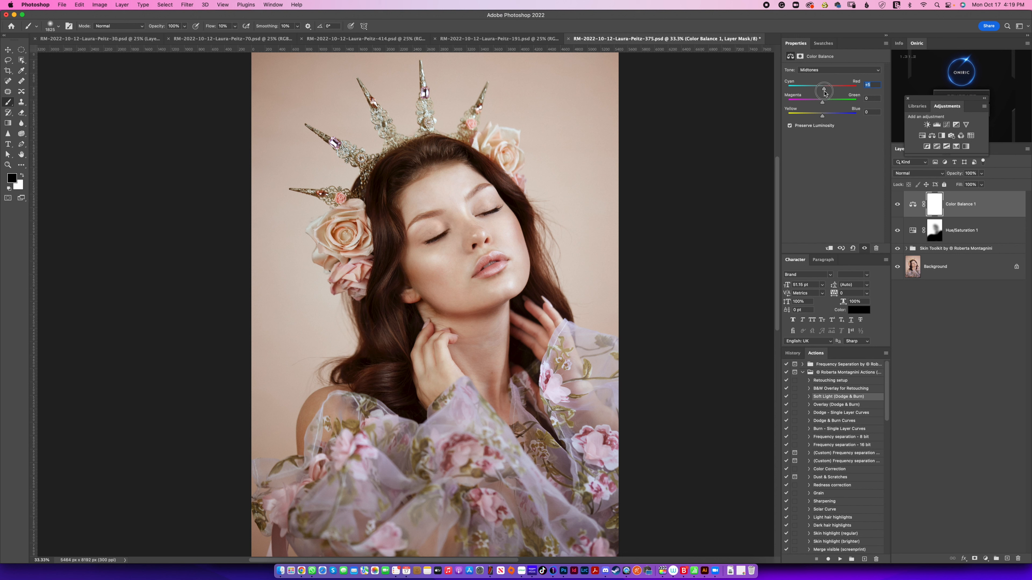
mouse_move(824, 93)
left_mouse_down()
mouse_move(854, 85)
mouse_move(817, 92)
mouse_move(818, 118)
mouse_move(822, 105)
left_mouse_up()
Step: Compare the portrait with the Color Balance layer hidden, and with only the Background layer visible, both overall and close on the face
left_click(898, 206)
left_click(898, 206)
left_click(897, 206)
left_click(898, 206)
key("super+minus")
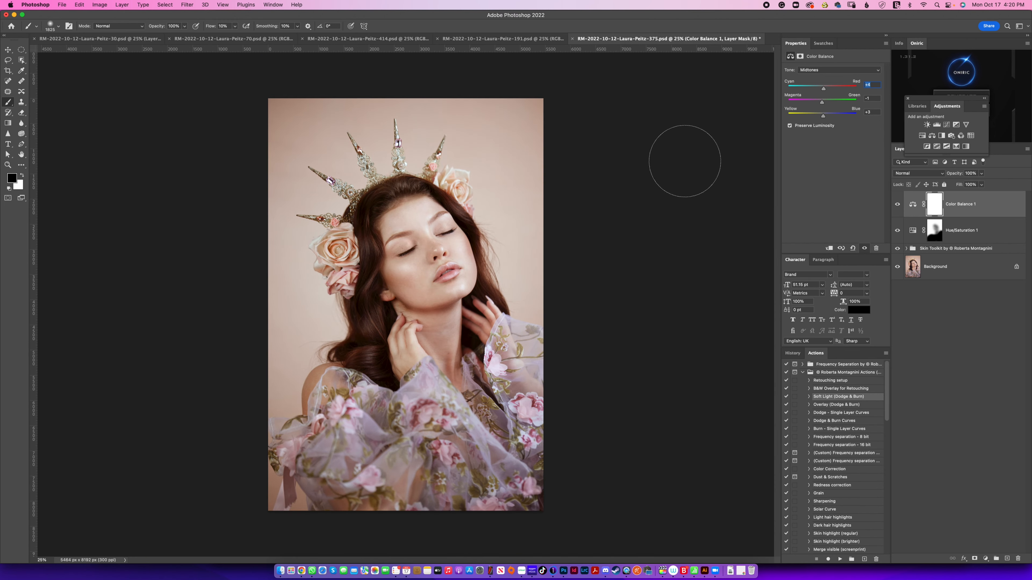
left_click(897, 267, "alt")
key("super+equal")
key("super+equal")
key("super+equal")
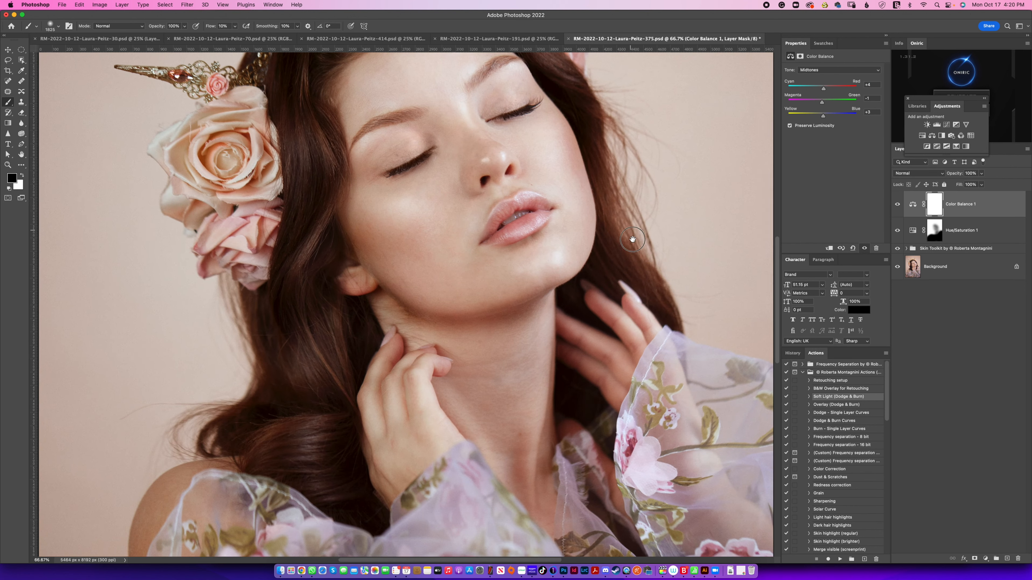
left_click_drag(631, 236, 645, 383)
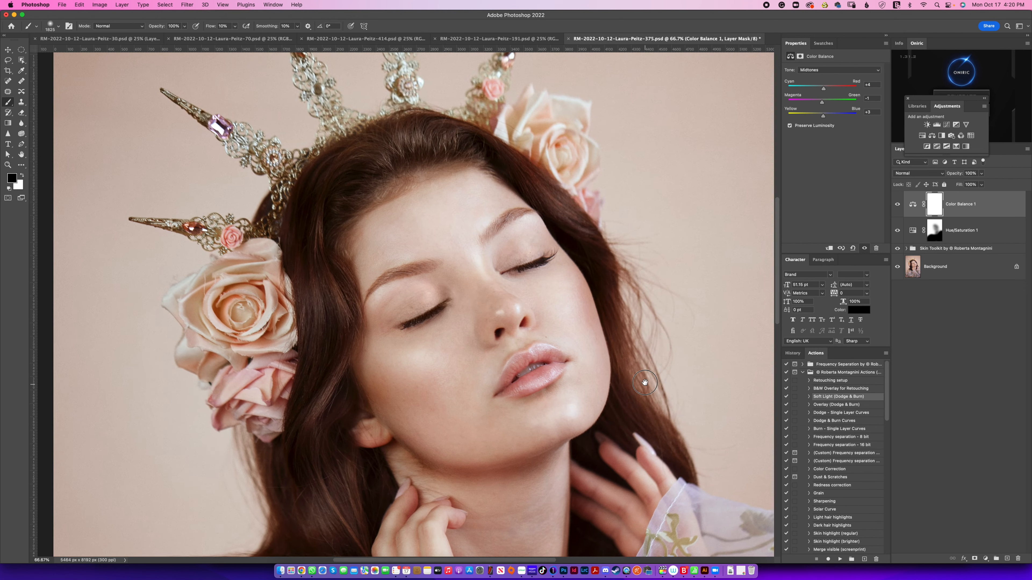
left_click(898, 268, "alt")
left_click(897, 268, "alt")
key("super+0")
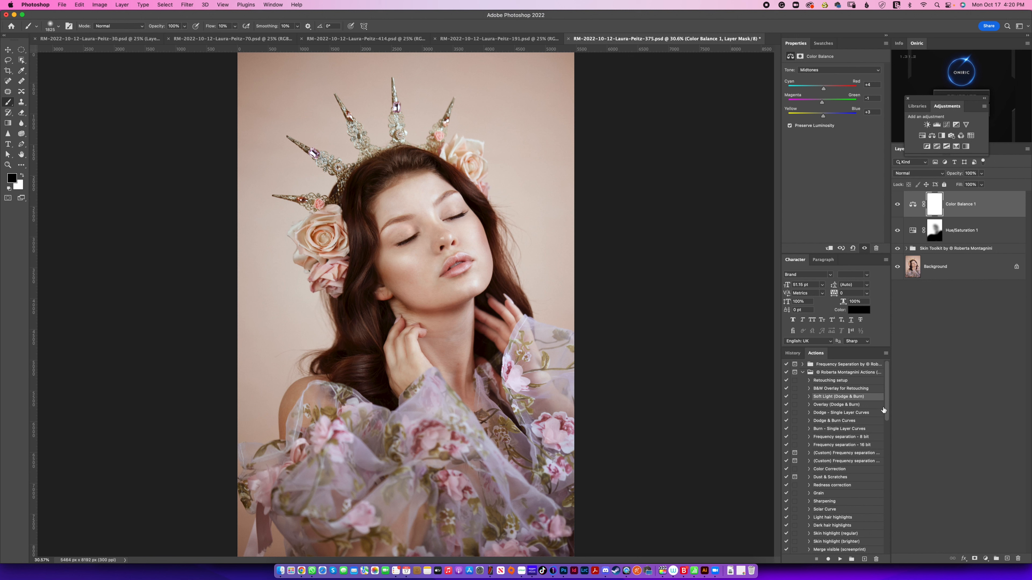
Step: Create a text box across the face and enter the text RMONTGANINI.COM/STORE
left_click_drag(885, 401, 886, 470)
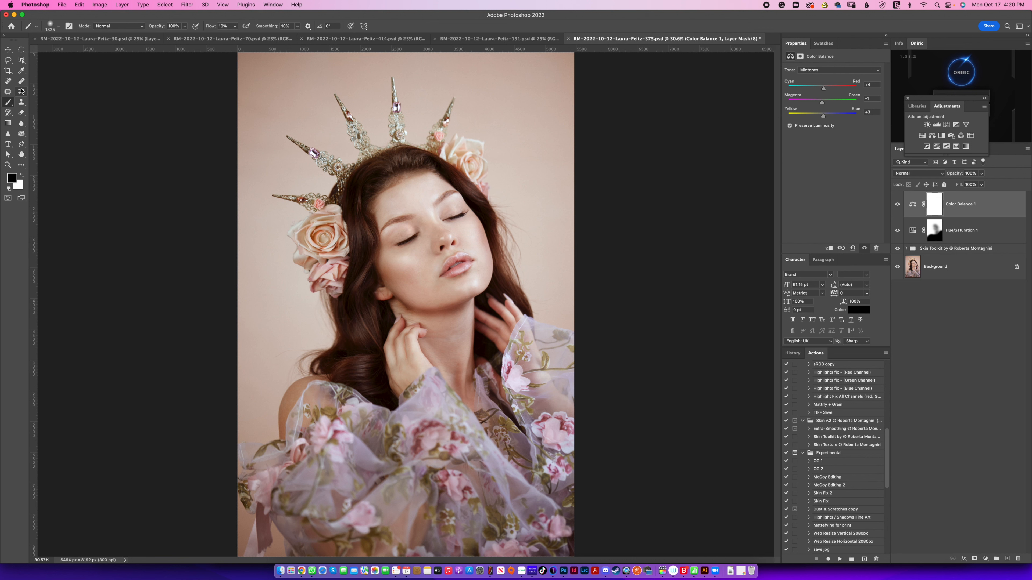
key("t")
mouse_move(263, 214)
left_mouse_down()
mouse_move(375, 311)
mouse_move(521, 332)
left_mouse_up()
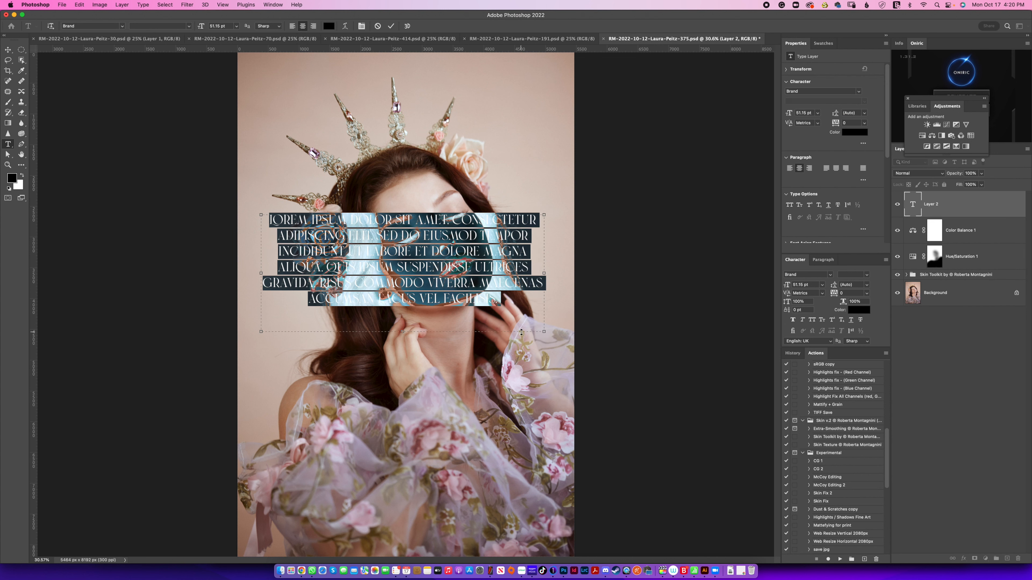
type("RMON")
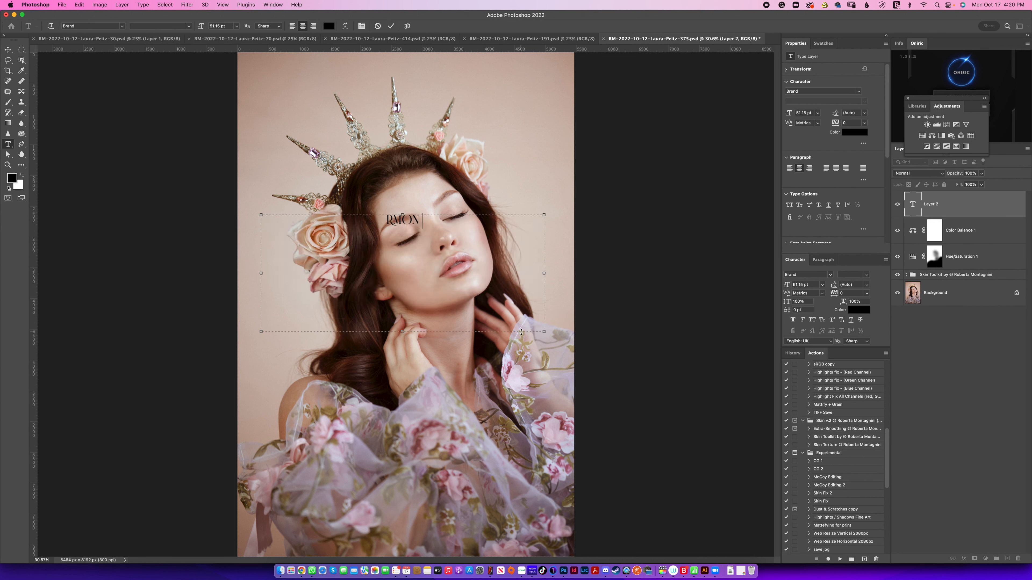
type("TGANINI.COM STORE")
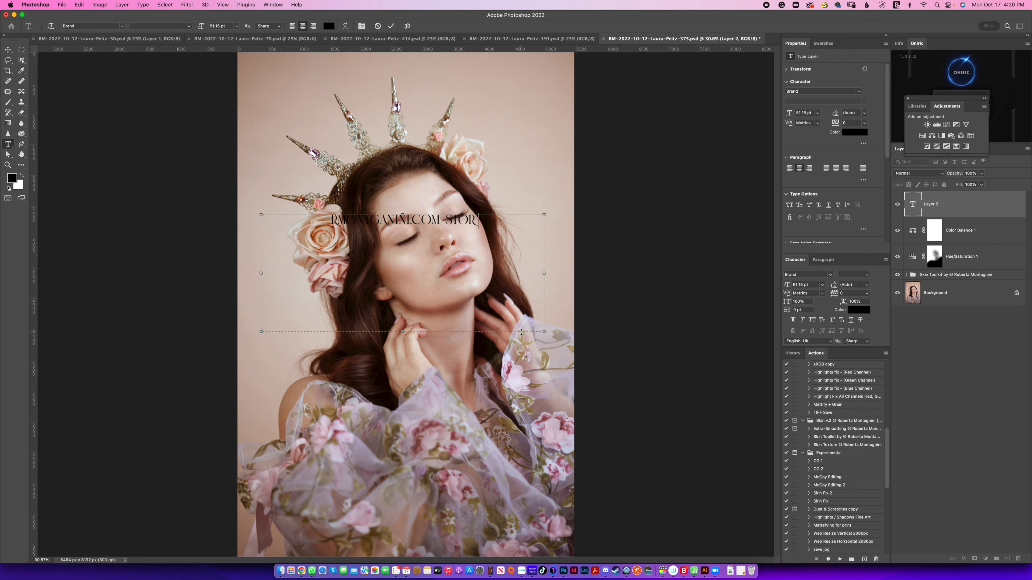
Step: Set all the text in the box to white and its font to Arial Regular
key("super+a")
left_click(863, 133)
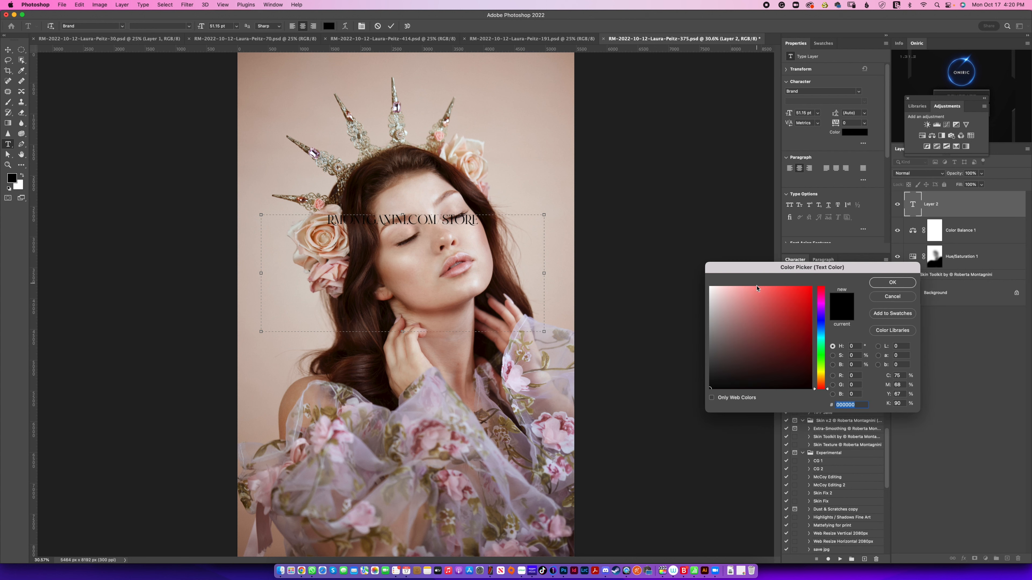
left_click_drag(719, 295, 698, 276)
left_click(880, 282)
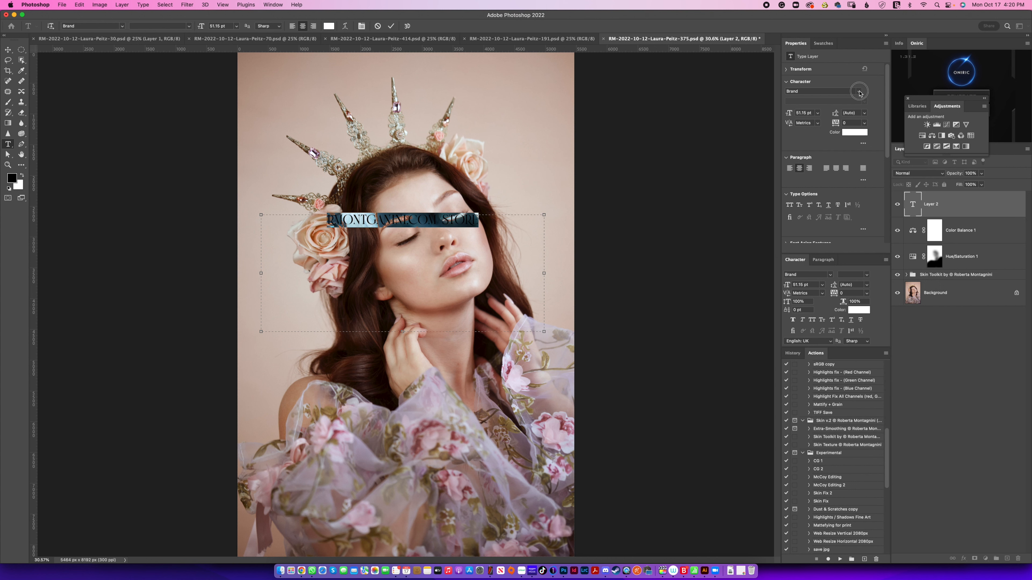
left_click(858, 91)
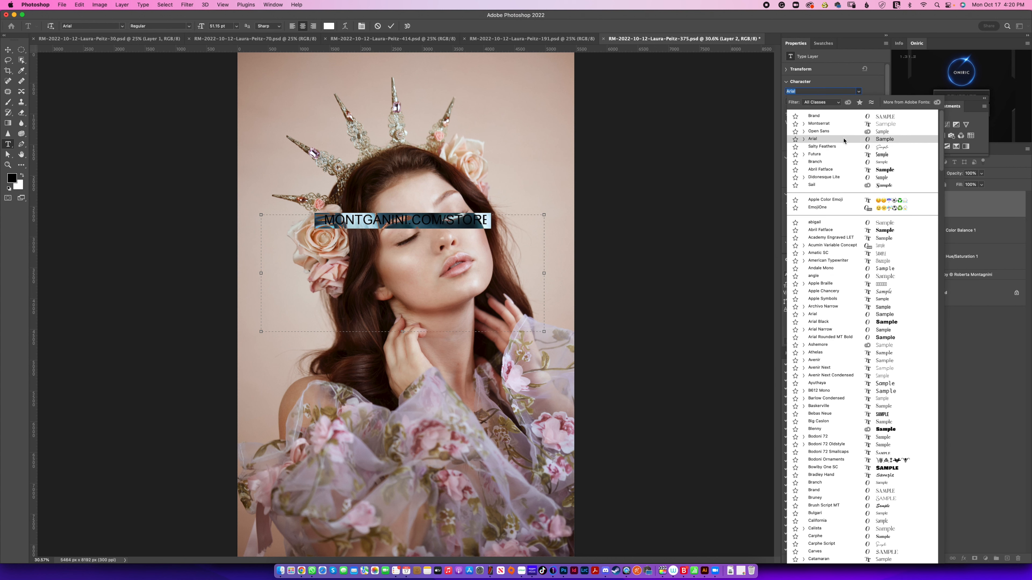
left_click(844, 139)
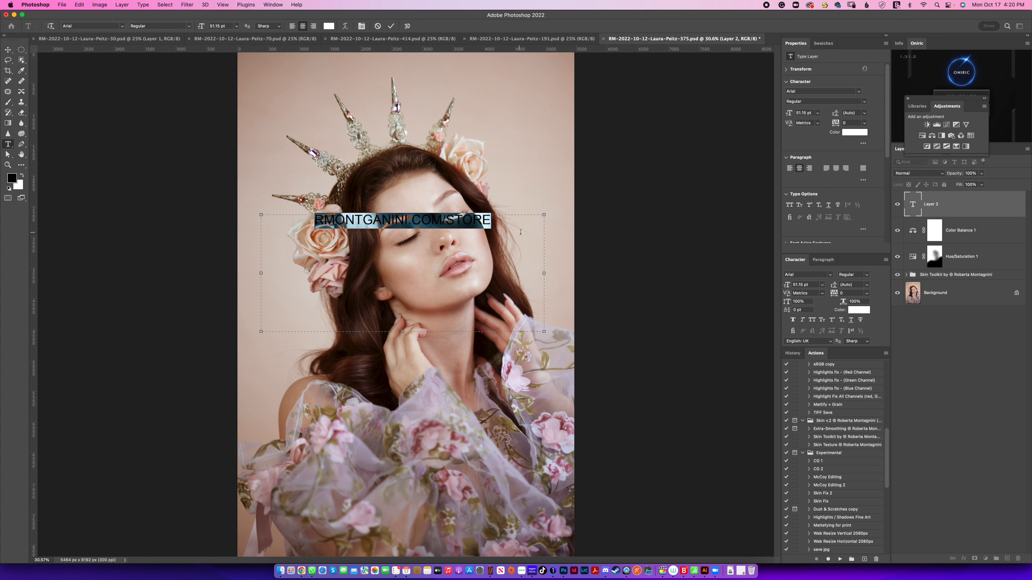
Step: Correct the misspelled web address in the text box to read RMONTAGNINI.COM/STORE
left_click(386, 231)
left_click_drag(363, 219, 379, 219)
type("AG")
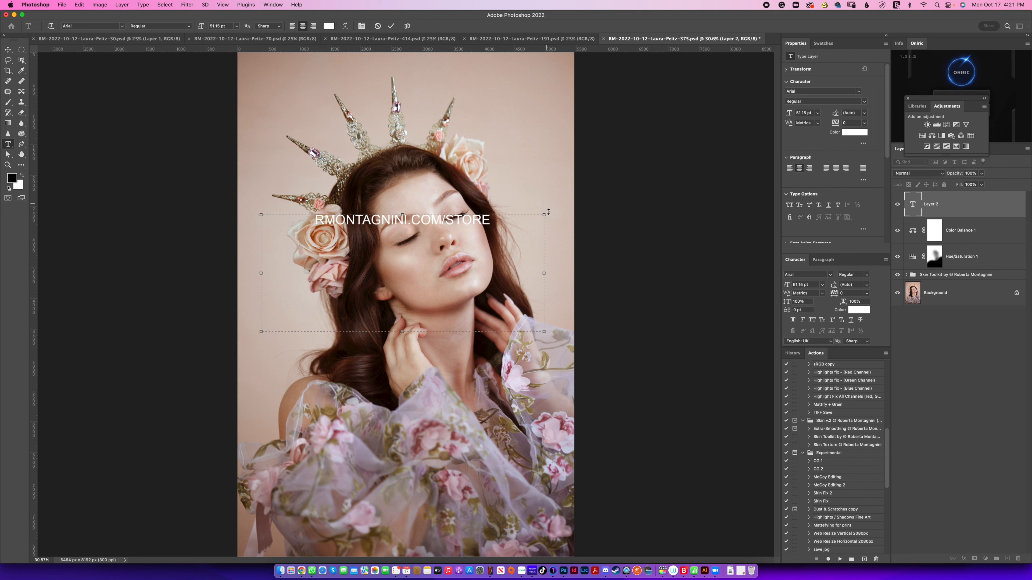
Step: Set the font size of the entire web address to 72 pt
key("super+a")
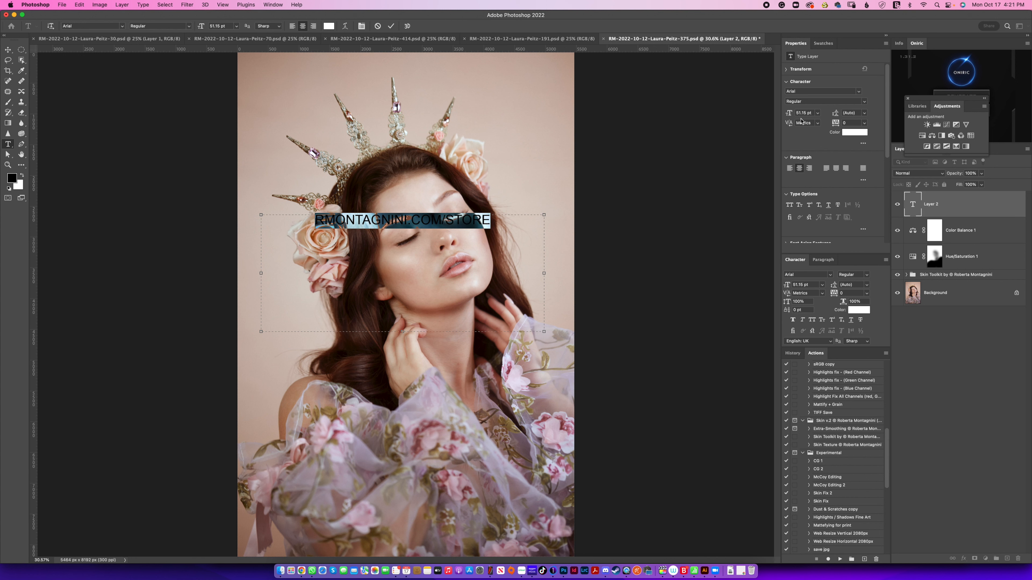
left_click(817, 113)
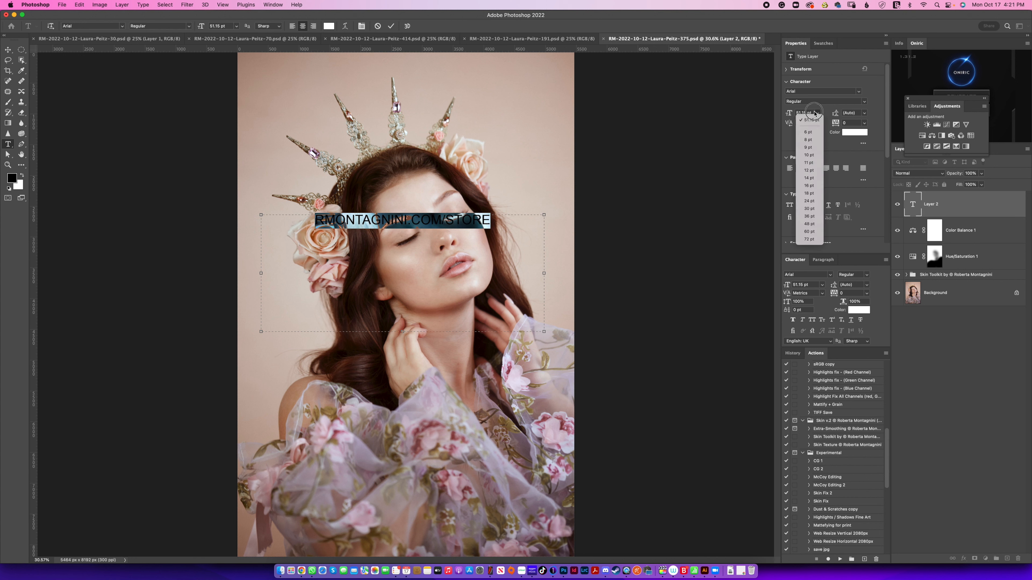
left_click(808, 239)
key("super+h")
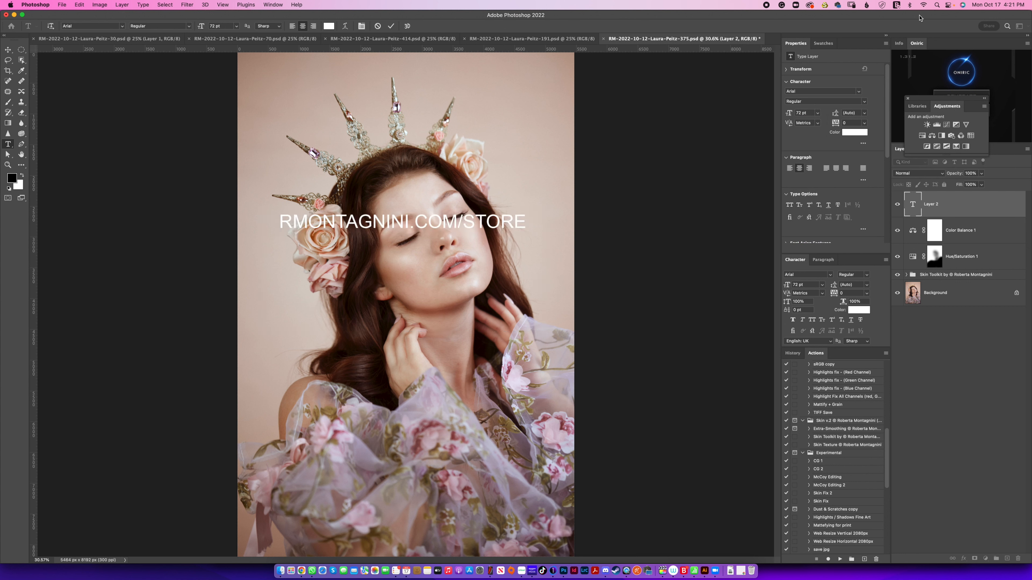
Step: Commit the text edit and move the web address up to the image's top edge, above the crown, leaving the layer deselected
key("super+Return")
key("v")
left_click_drag(448, 222, 452, 69)
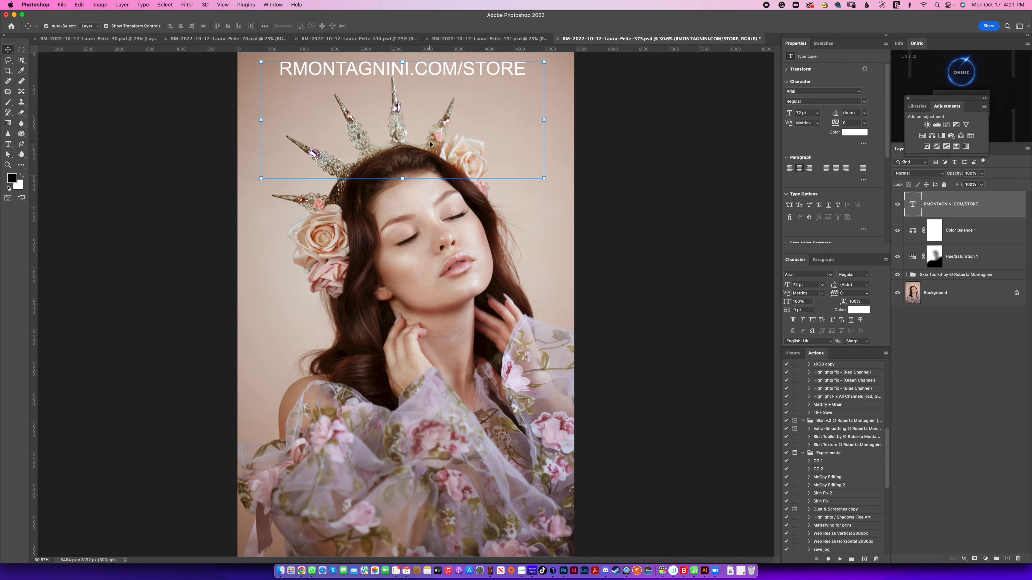
left_click(619, 186)
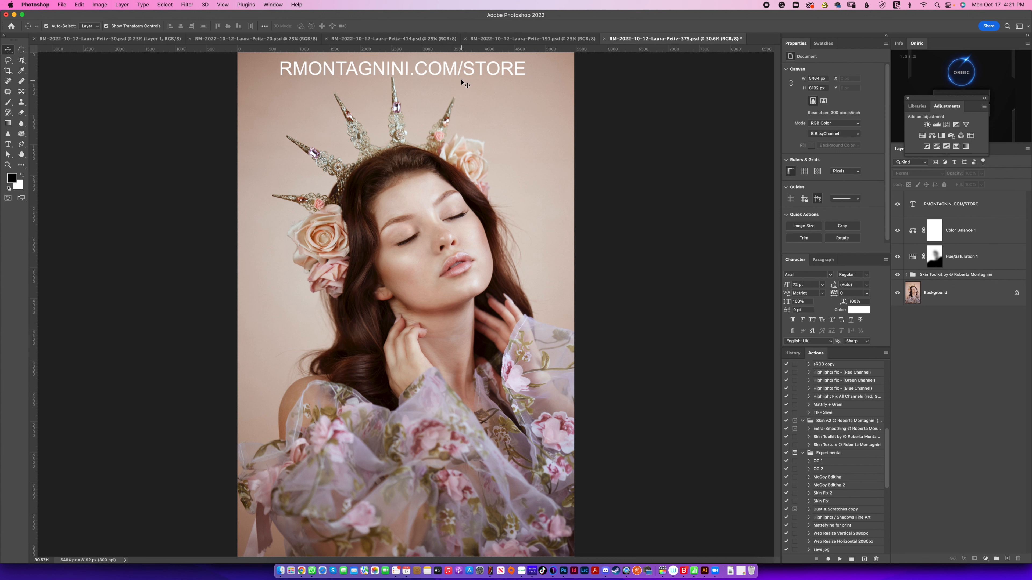
Step: Delete the RMONTAGNINI.COM/STORE text layer from the portrait
left_click(536, 72)
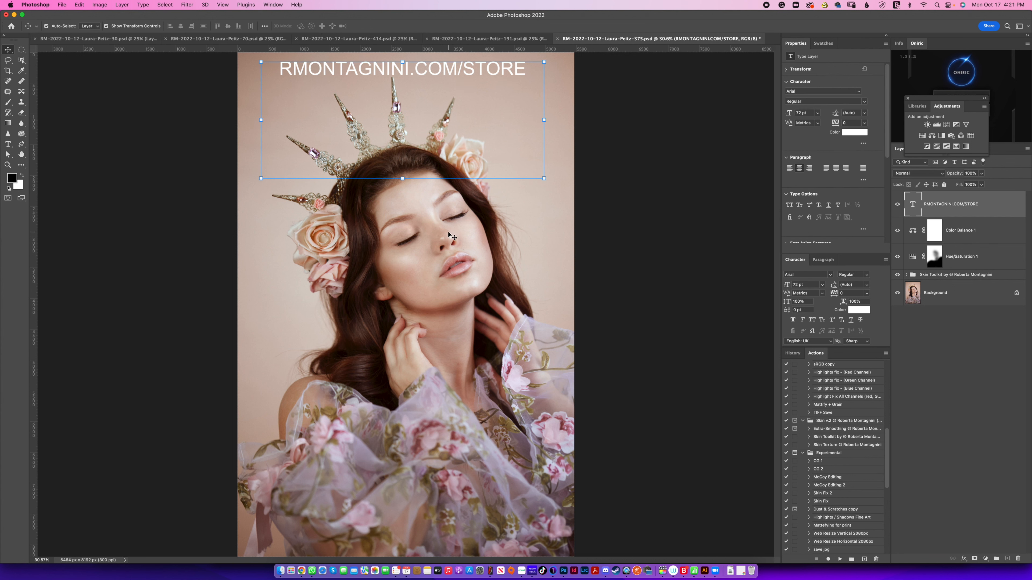
key("BackSpace")
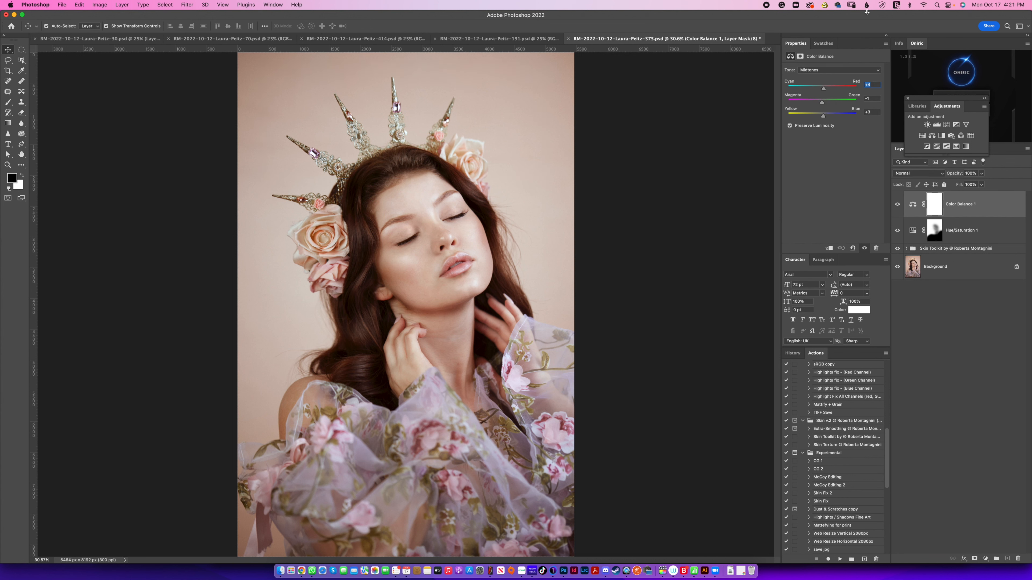